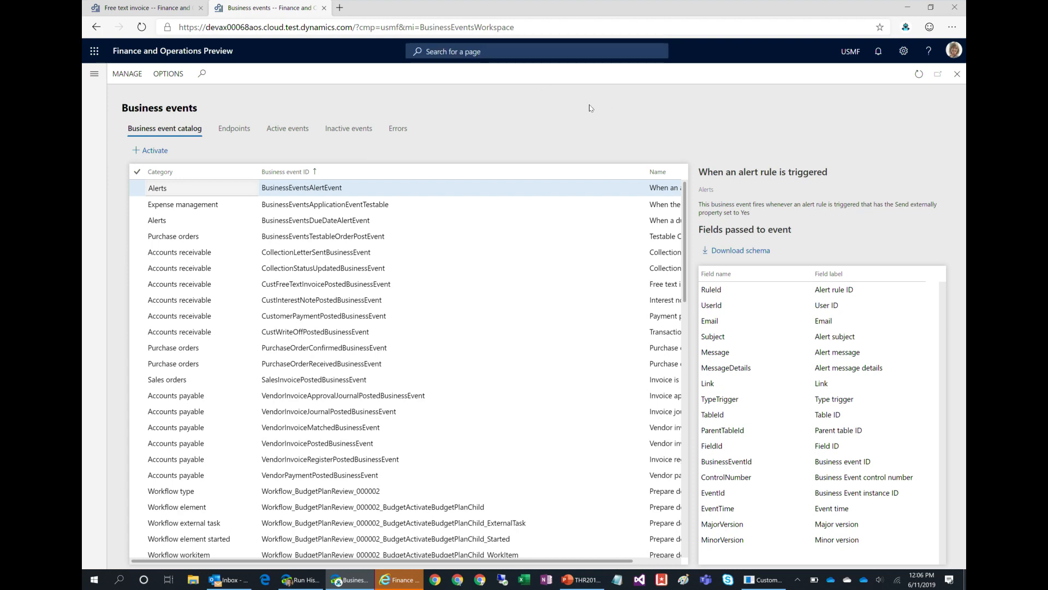
Step: Look through the business event catalog, from the alert and accounts receivable events down to the workflow events and back
{"action": "scroll", "coordinate": [442, 309], "scroll_direction": "down", "scroll_amount": 10}
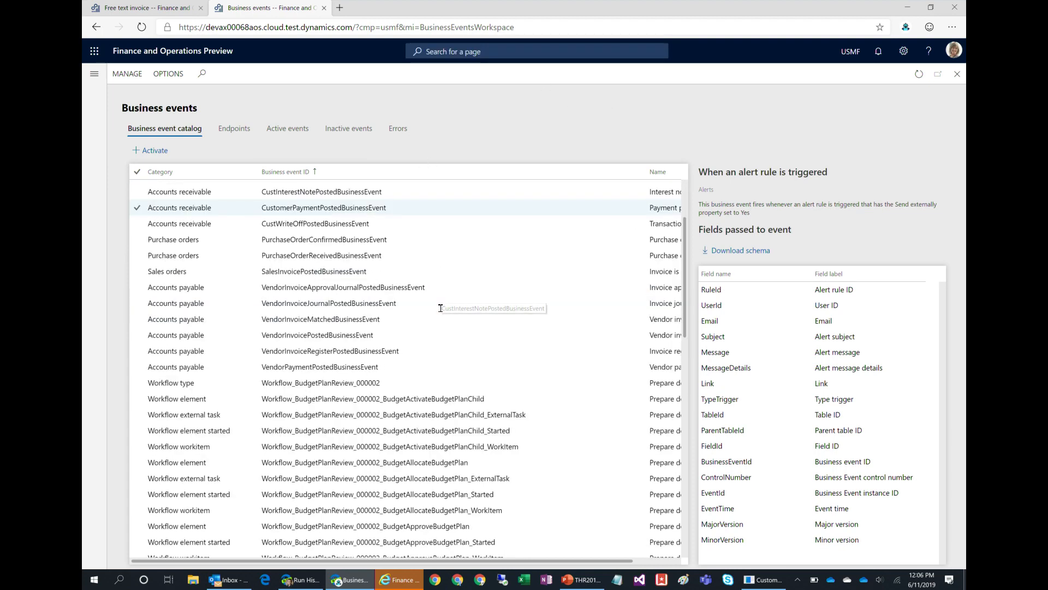
{"action": "scroll", "coordinate": [441, 308], "scroll_direction": "down", "scroll_amount": 15}
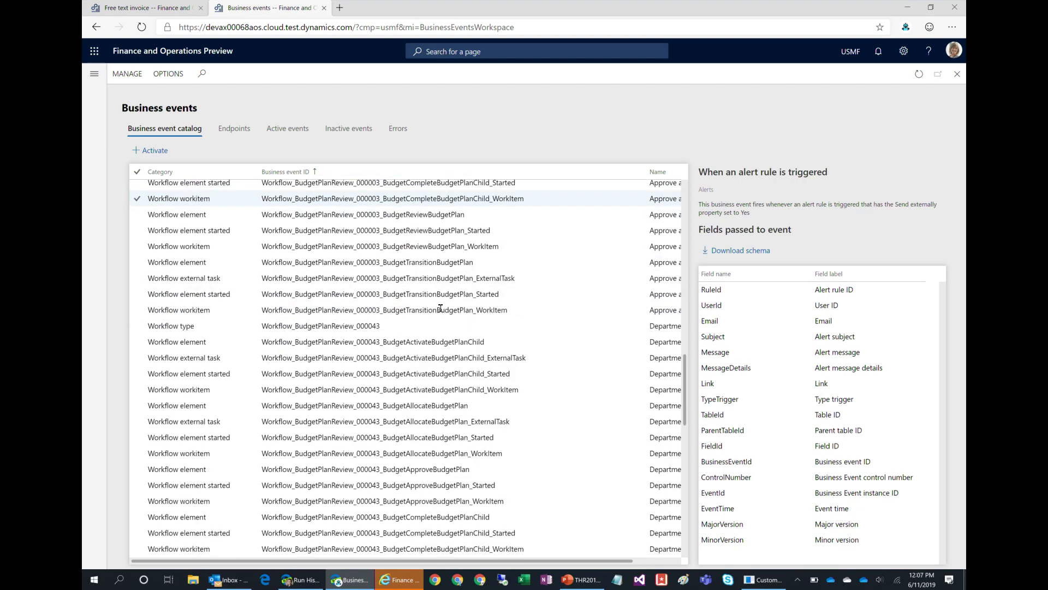
{"action": "scroll", "coordinate": [441, 307], "scroll_direction": "down", "scroll_amount": 15}
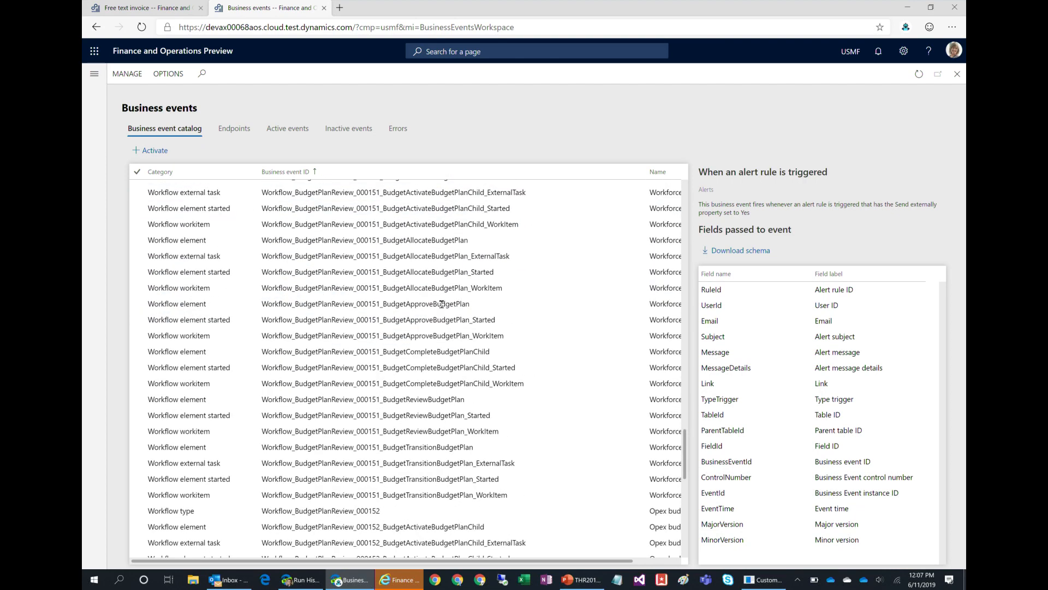
{"action": "scroll", "coordinate": [442, 304], "scroll_direction": "up", "scroll_amount": 10}
{"action": "left_click", "coordinate": [442, 299]}
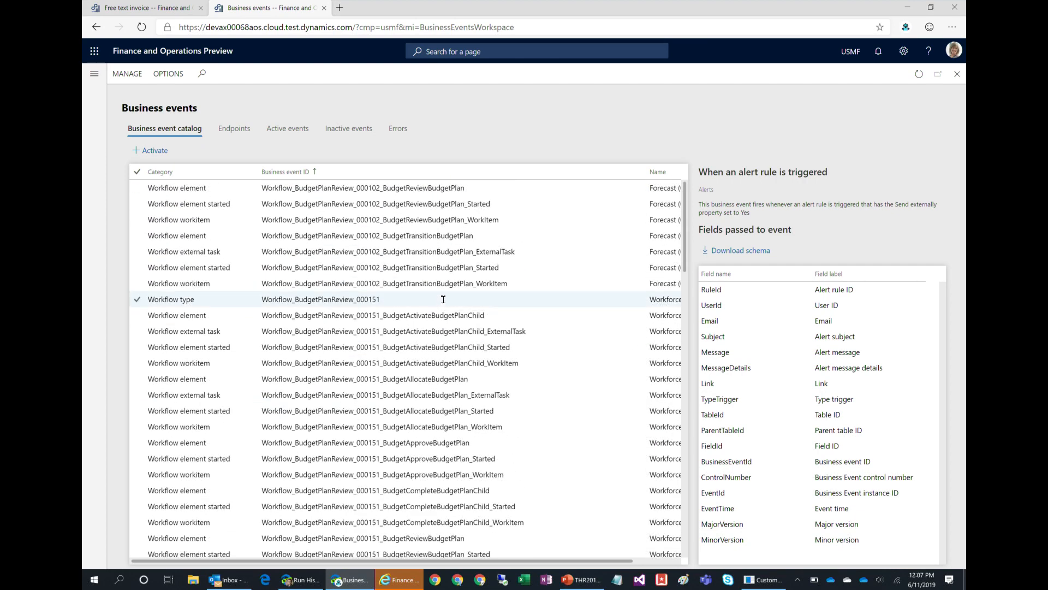
{"action": "scroll", "coordinate": [442, 299], "scroll_direction": "up", "scroll_amount": 3}
{"action": "scroll", "coordinate": [443, 292], "scroll_direction": "up", "scroll_amount": 15}
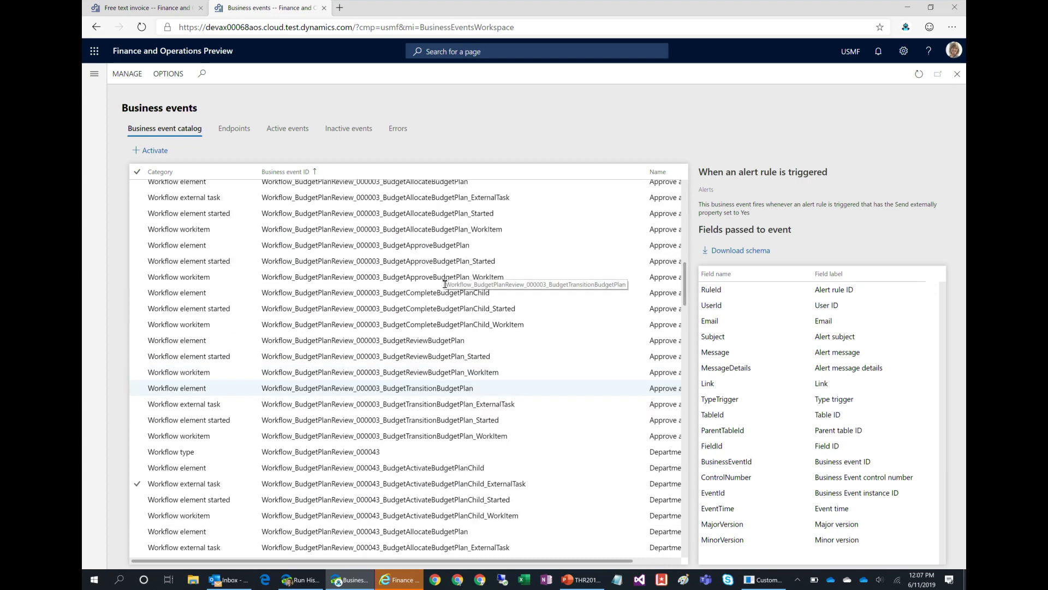
{"action": "scroll", "coordinate": [445, 284], "scroll_direction": "up", "scroll_amount": 8}
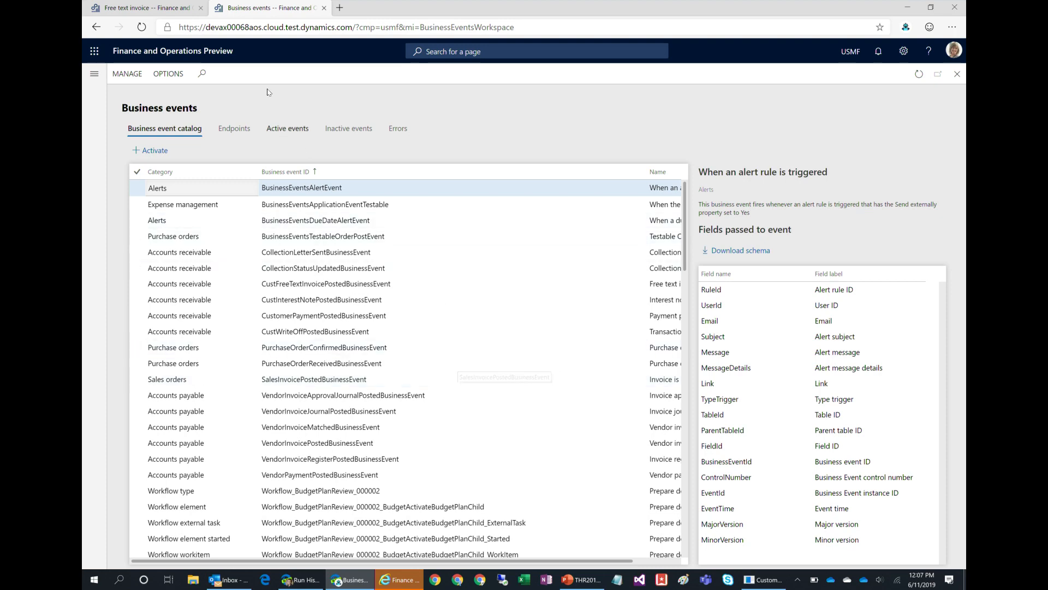
Step: Fill in the new free text invoice's line with main account 110110 and a unit price of 5
{"action": "left_click", "coordinate": [162, 10]}
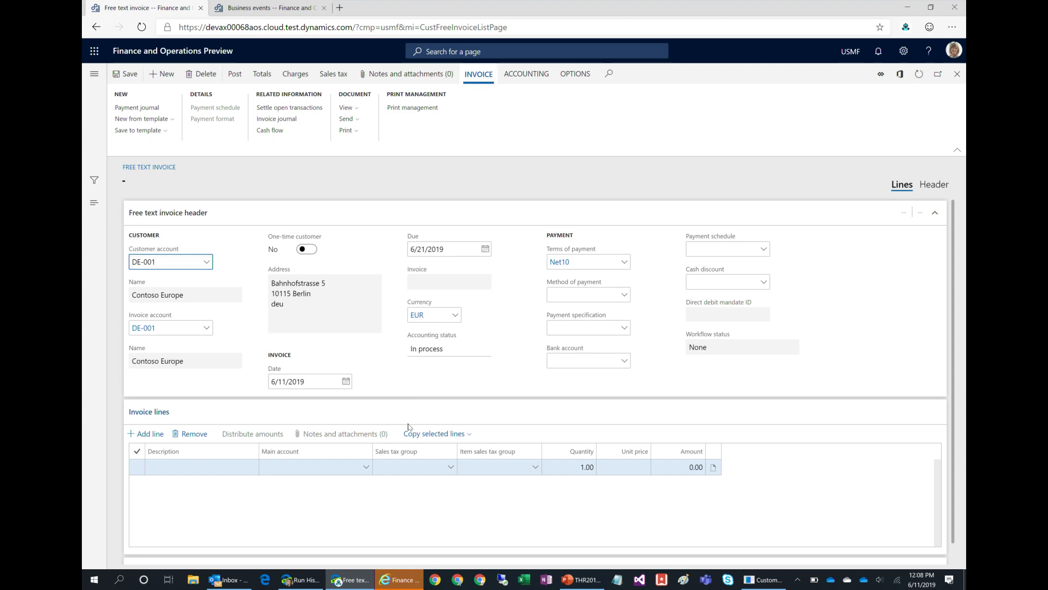
{"action": "left_click", "coordinate": [312, 468]}
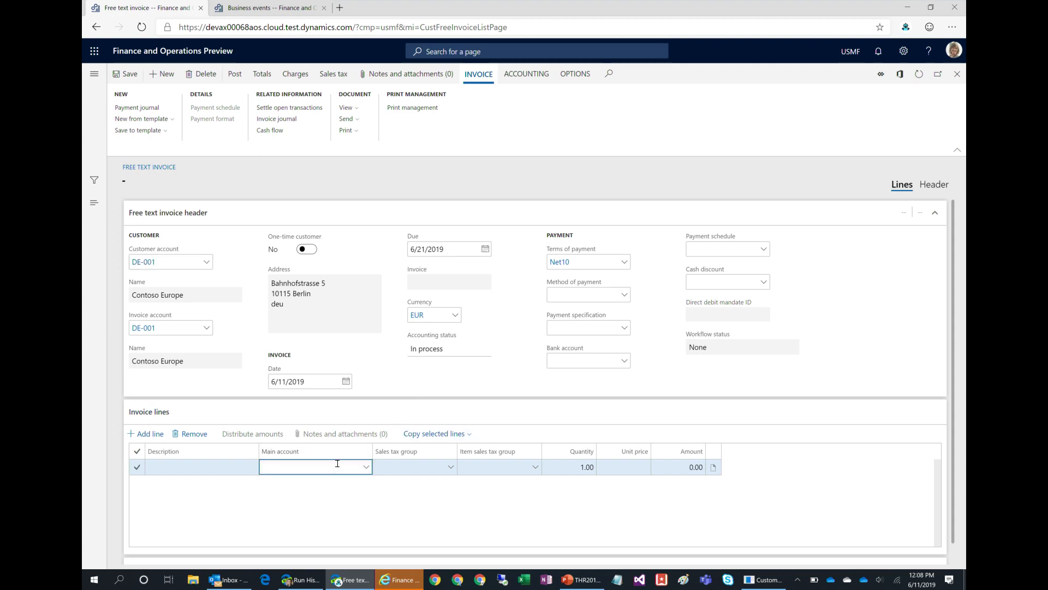
{"action": "type", "text": "110110"}
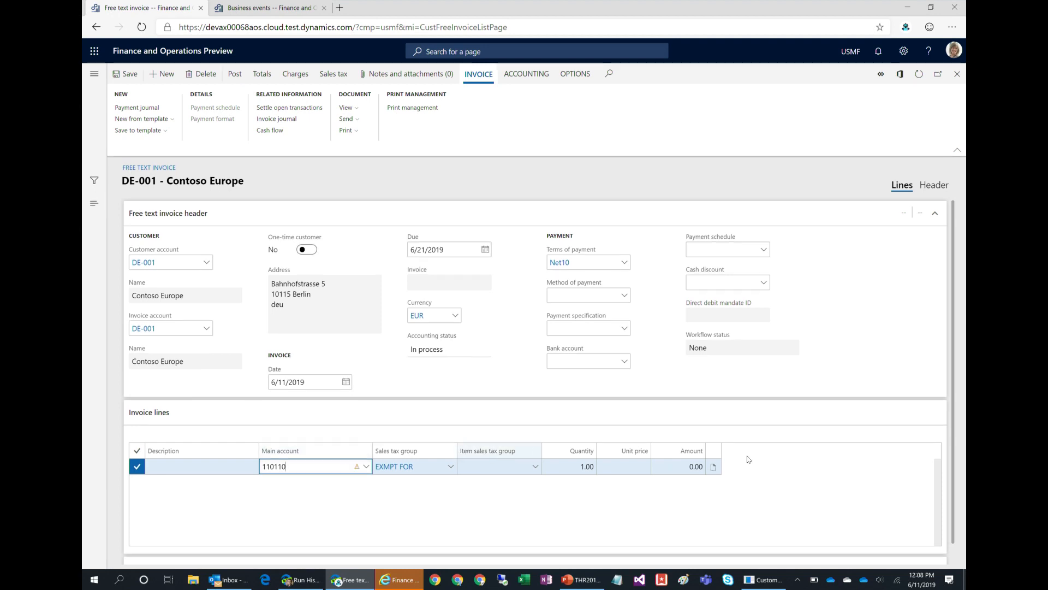
{"action": "left_click", "coordinate": [637, 470]}
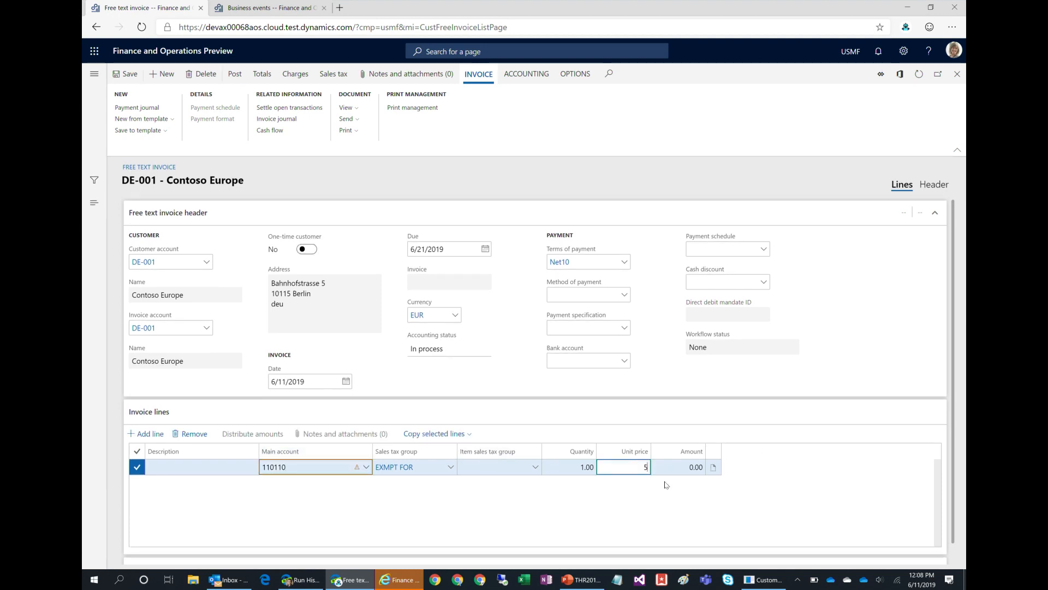
{"action": "key", "text": "Tab"}
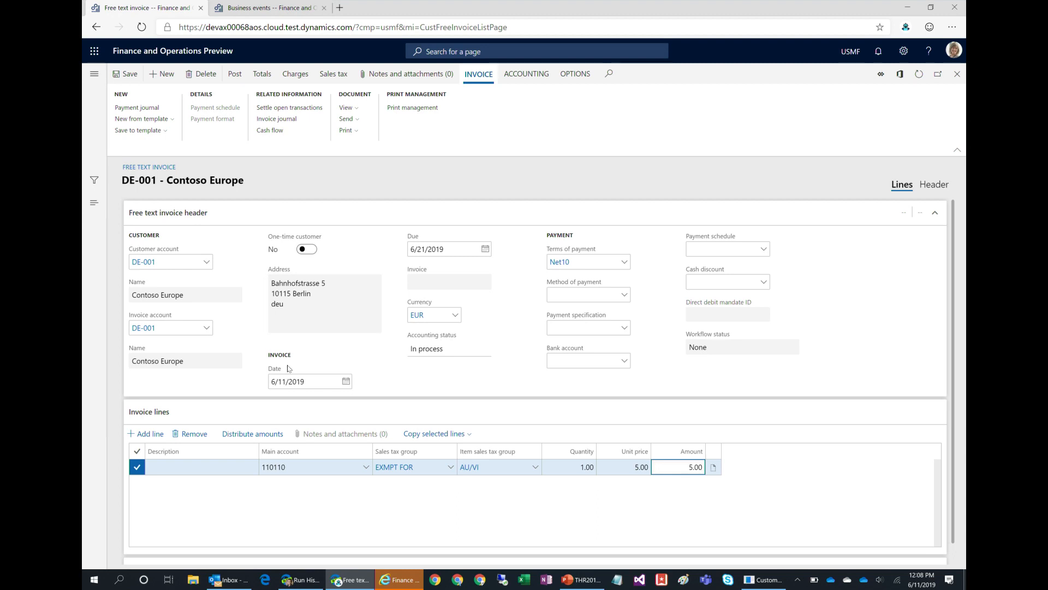
Step: Save the free text invoice and submit it to the workflow with a comment hoping for approval via Flow
{"action": "left_click", "coordinate": [122, 77]}
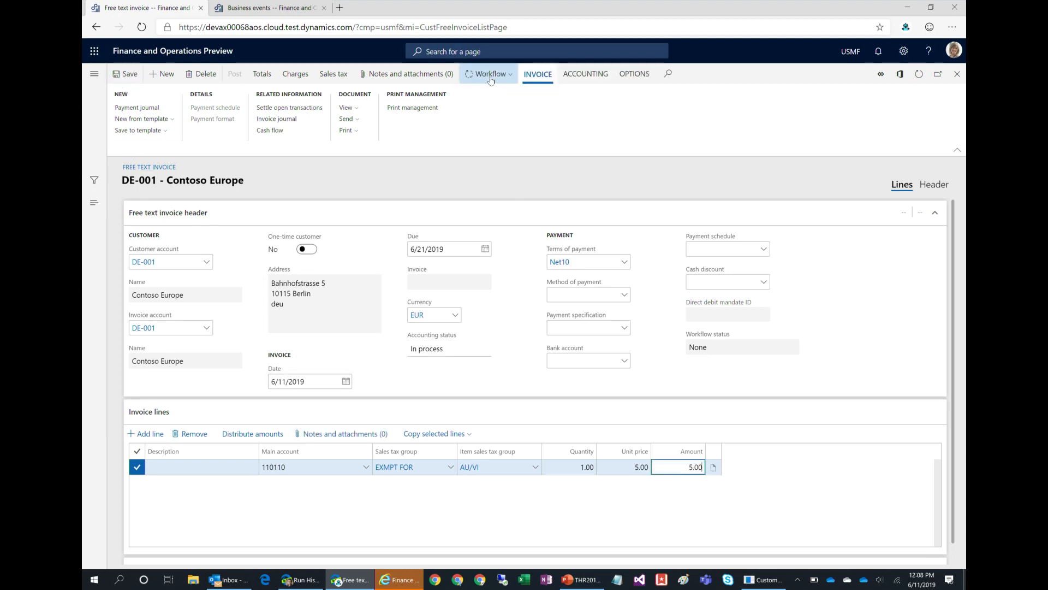
{"action": "left_click", "coordinate": [508, 79]}
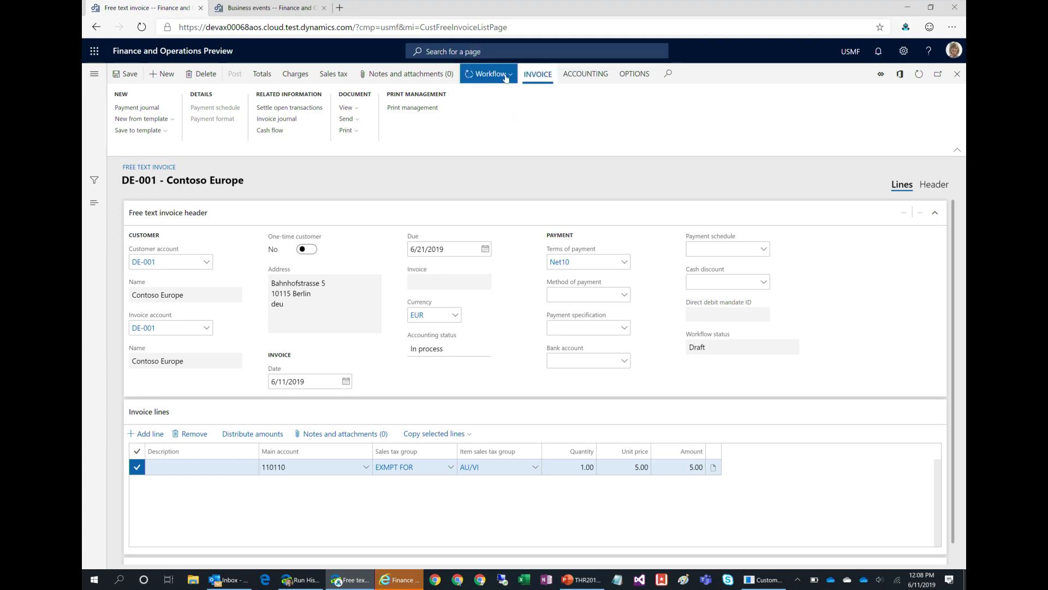
{"action": "left_click", "coordinate": [509, 79]}
{"action": "left_click", "coordinate": [493, 92]}
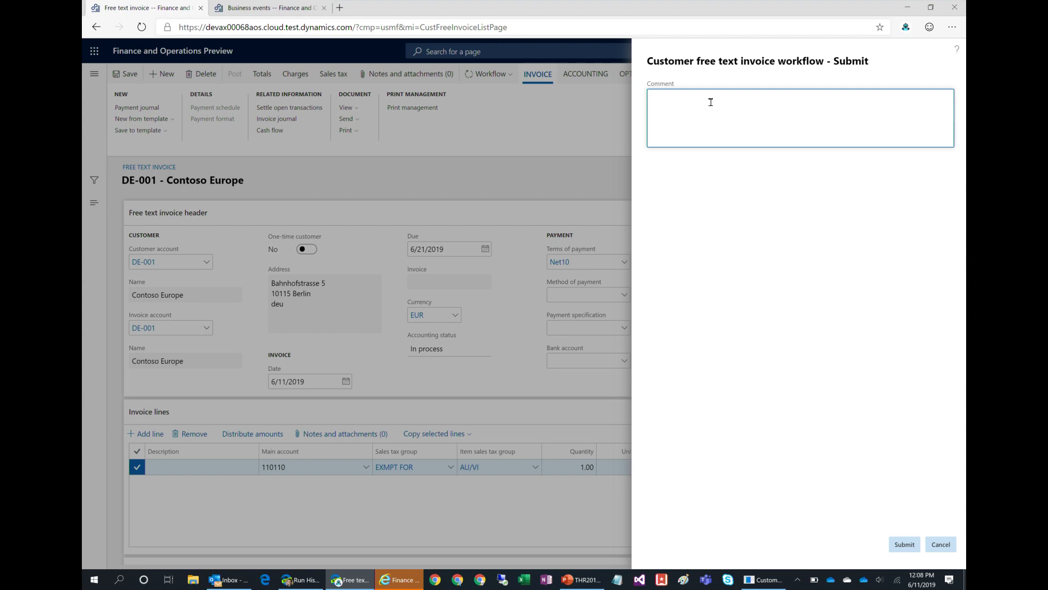
{"action": "type", "text": "Hoping for approval via Flow in the the"}
{"action": "left_click", "coordinate": [911, 546]}
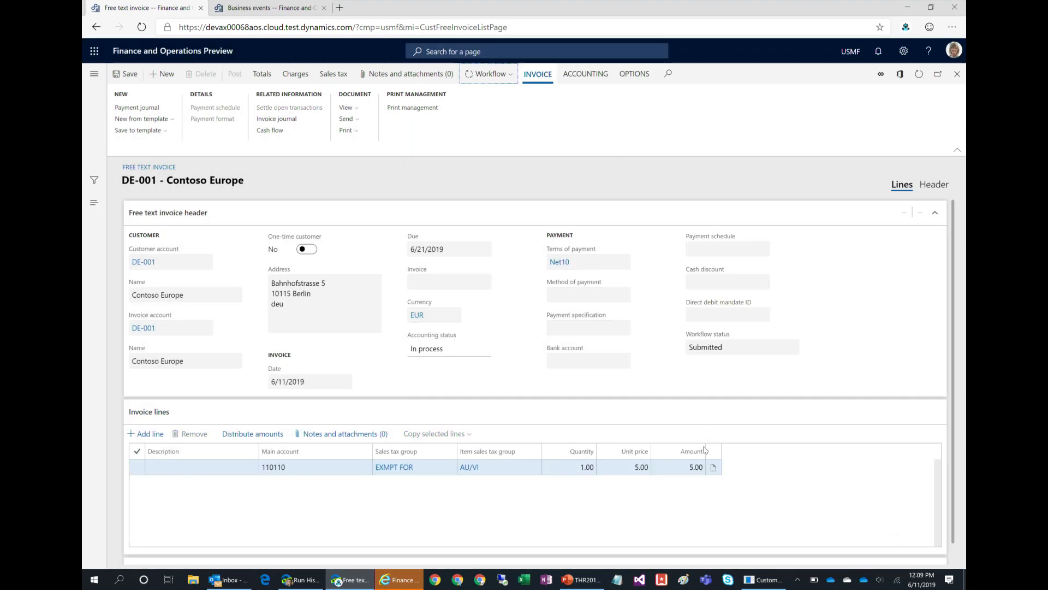
Step: Switch to the workflow editor and open the properties of Step 1 inside the Approve free text invoice element
{"action": "left_click", "coordinate": [764, 583]}
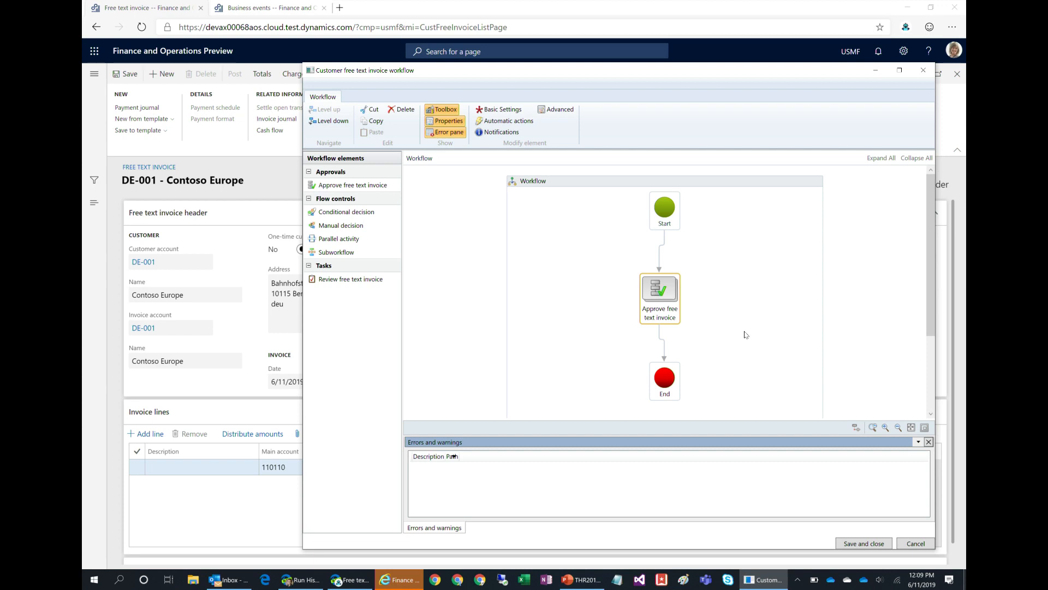
{"action": "double_click", "coordinate": [659, 295]}
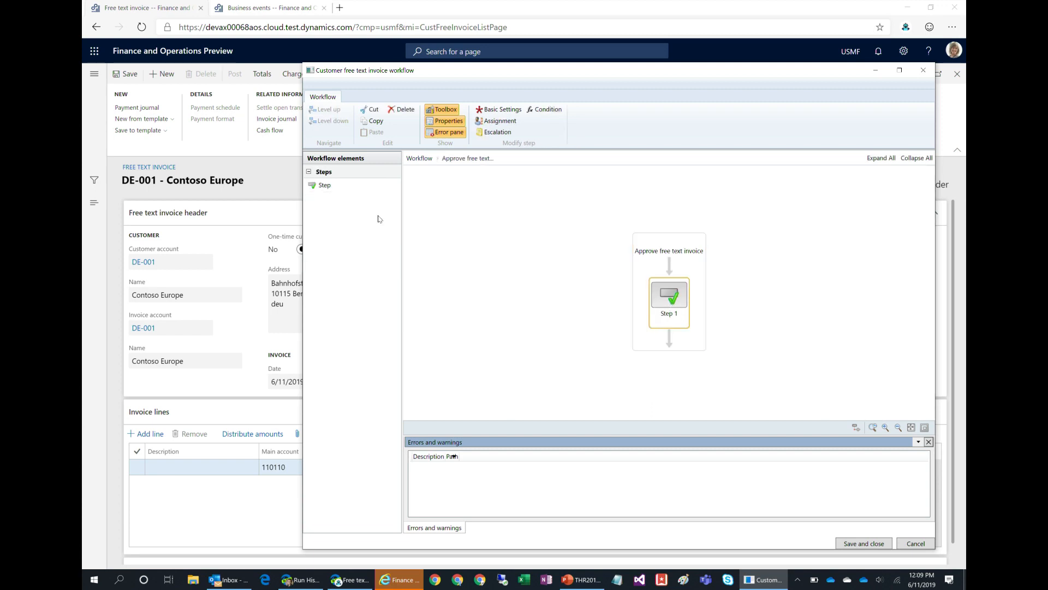
{"action": "left_click", "coordinate": [462, 124]}
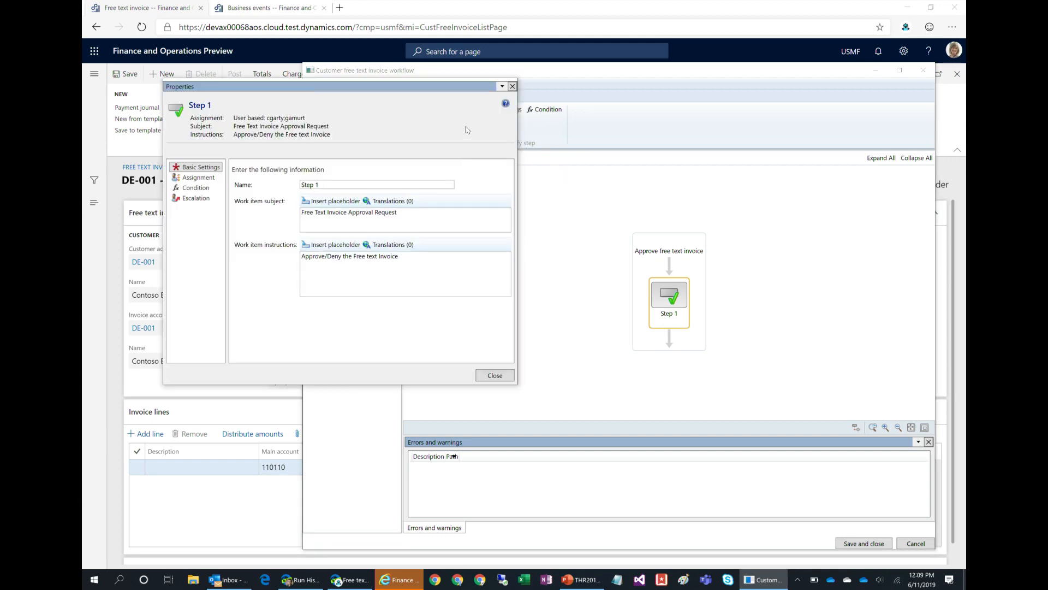
Step: Review Step 1's assignment type, selected users and completion policy, then close its properties and minimize the workflow editor
{"action": "left_click", "coordinate": [202, 178]}
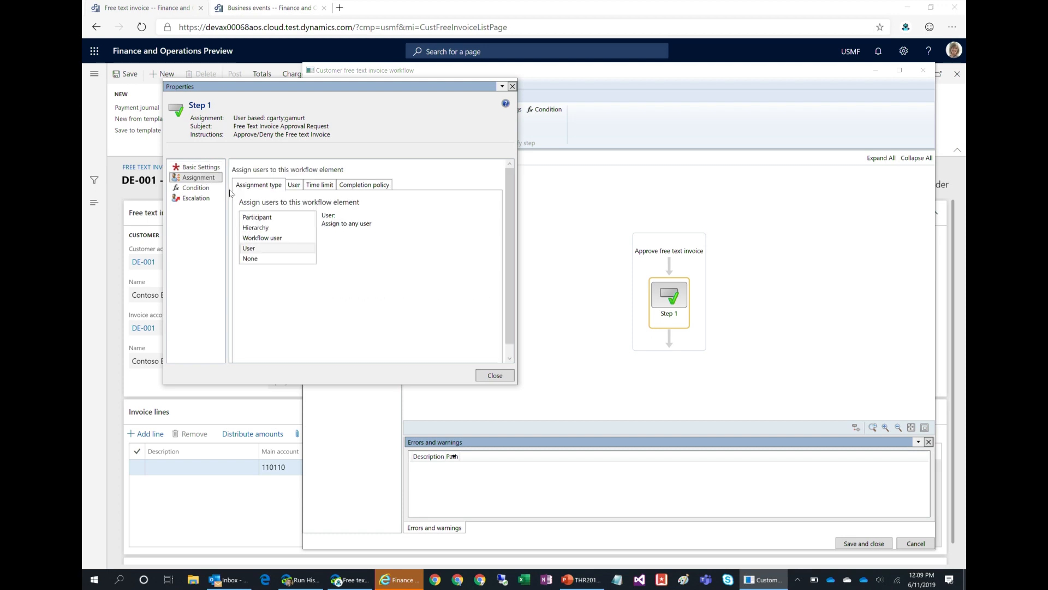
{"action": "left_click", "coordinate": [276, 249]}
{"action": "left_click", "coordinate": [295, 186]}
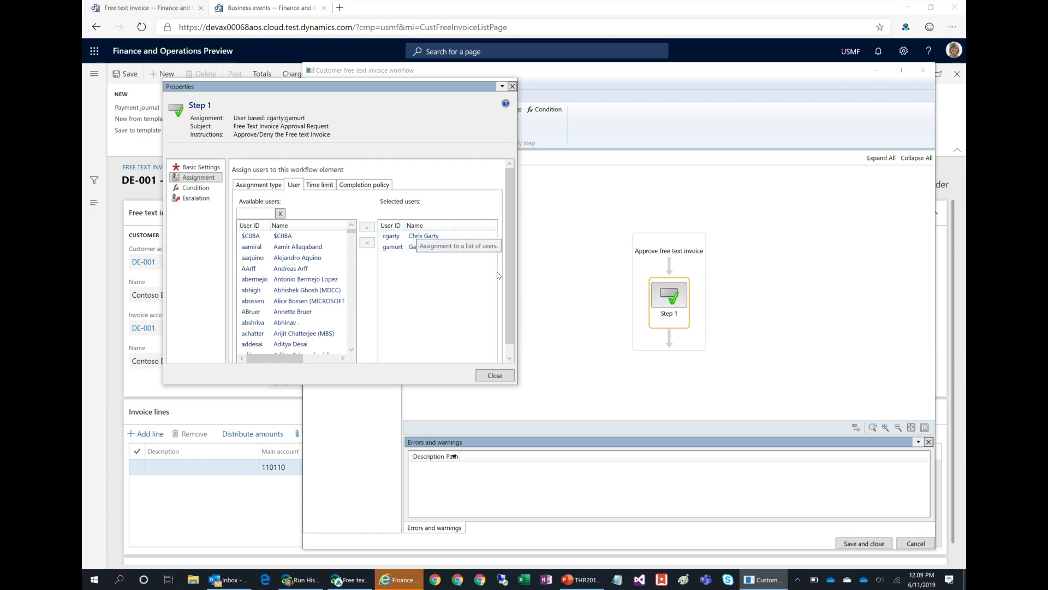
{"action": "left_click", "coordinate": [371, 185]}
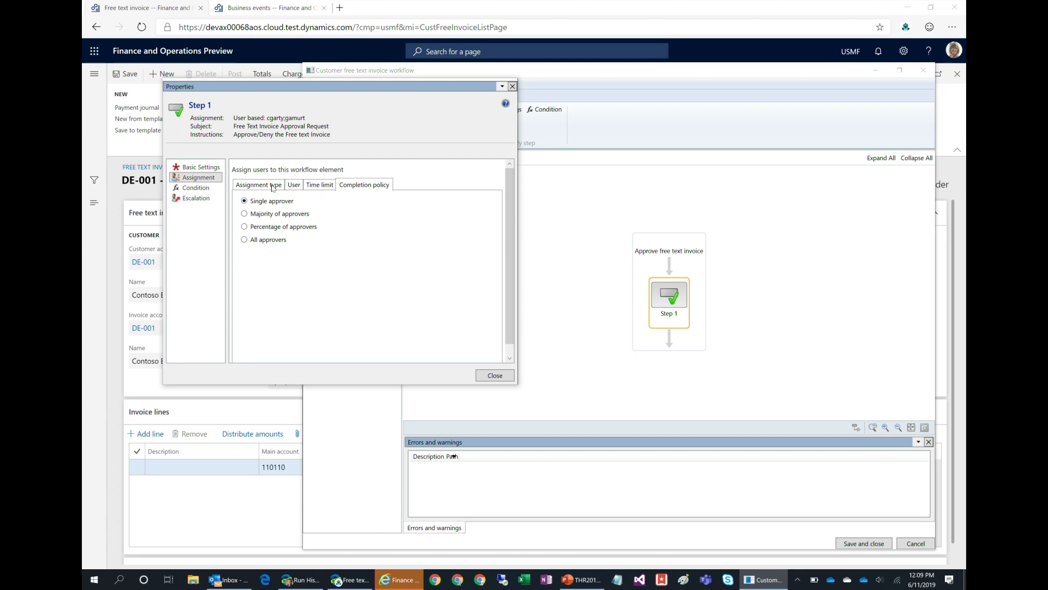
{"action": "left_click", "coordinate": [512, 87]}
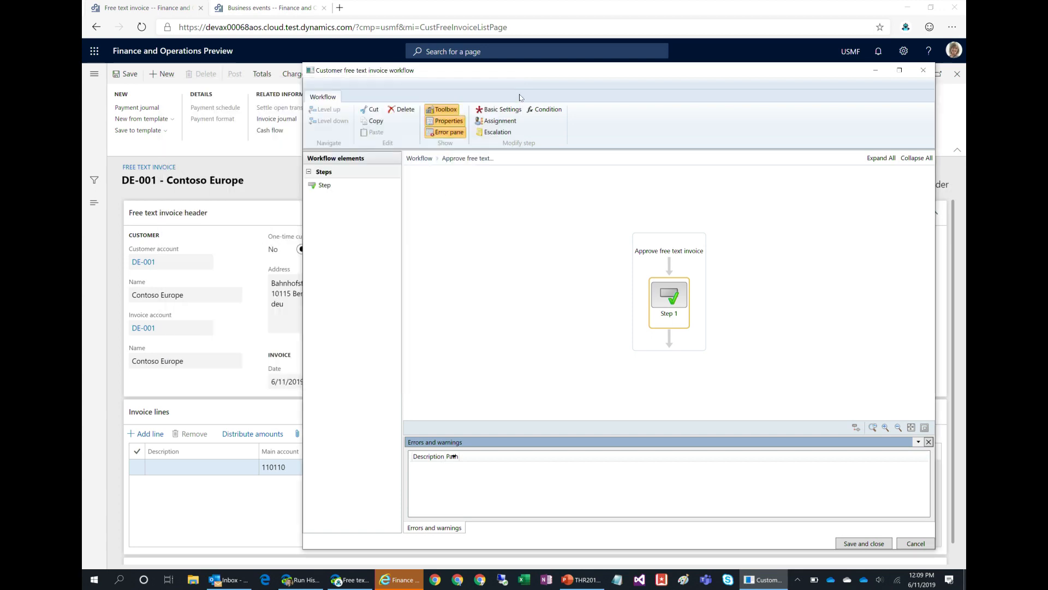
{"action": "left_click", "coordinate": [876, 72]}
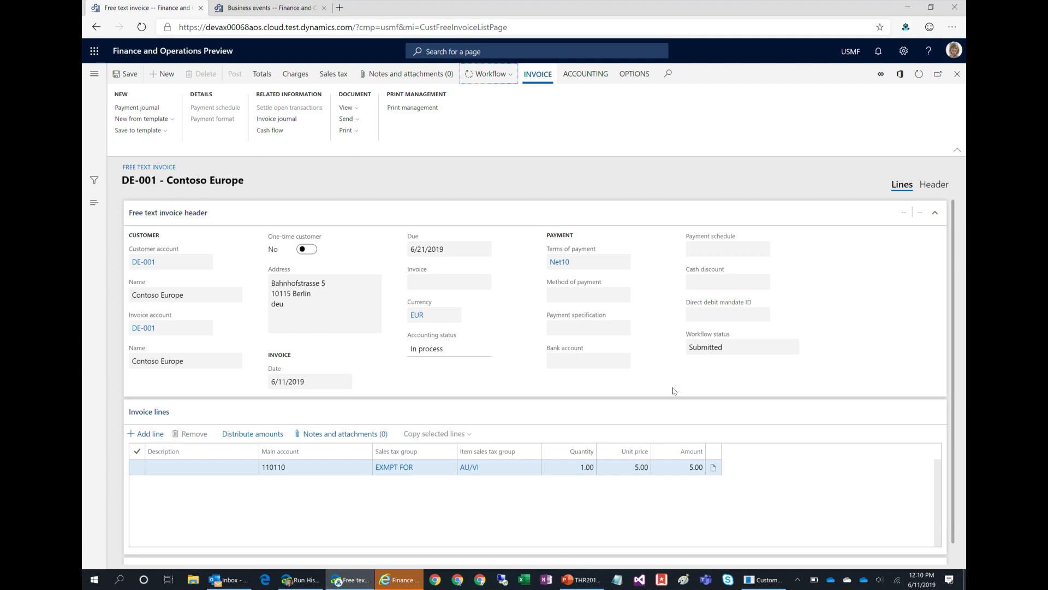
Step: Switch to the flow editor in Microsoft Flow and examine the When a Business Event occurs trigger, including its available instances
{"action": "left_click", "coordinate": [300, 580]}
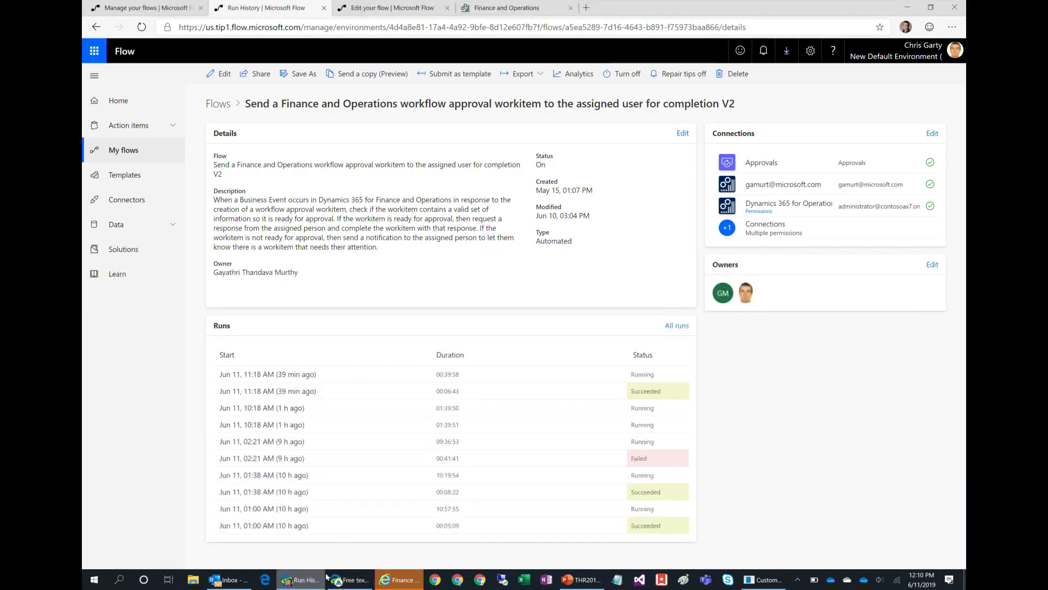
{"action": "left_click", "coordinate": [402, 13]}
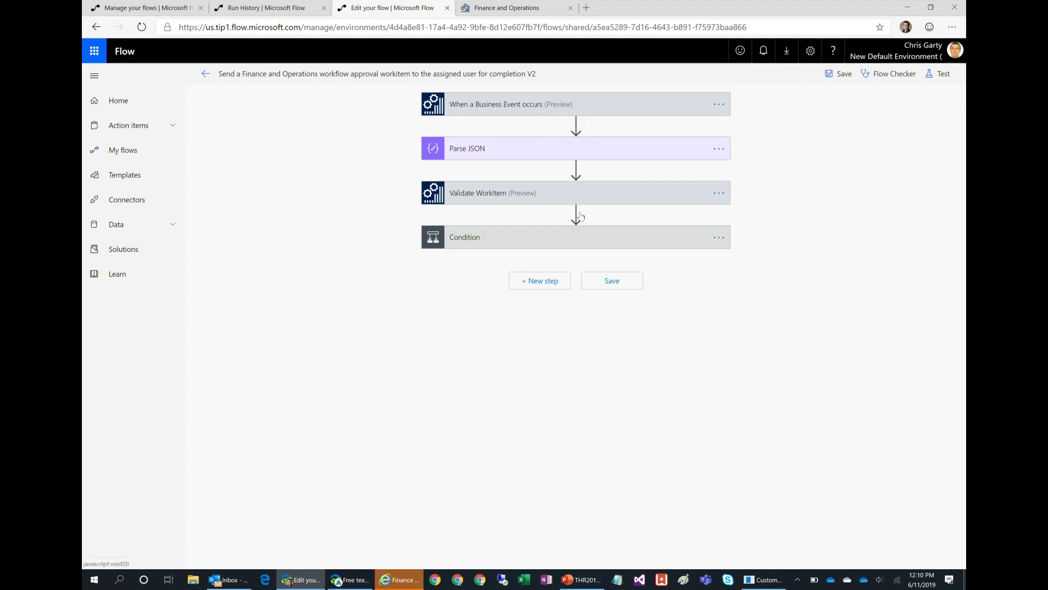
{"action": "left_click", "coordinate": [606, 104]}
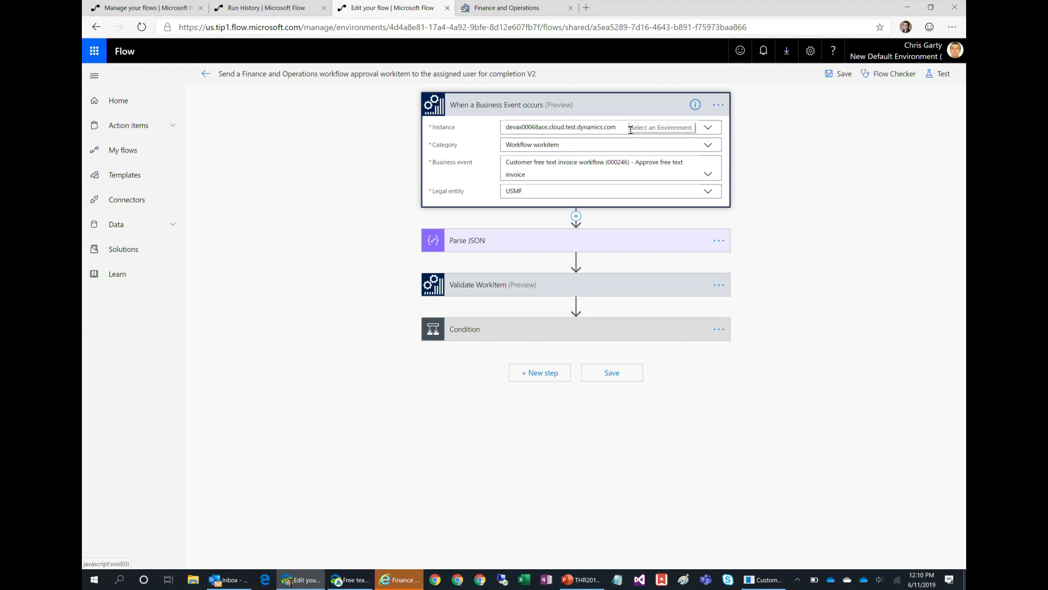
{"action": "left_click", "coordinate": [707, 129]}
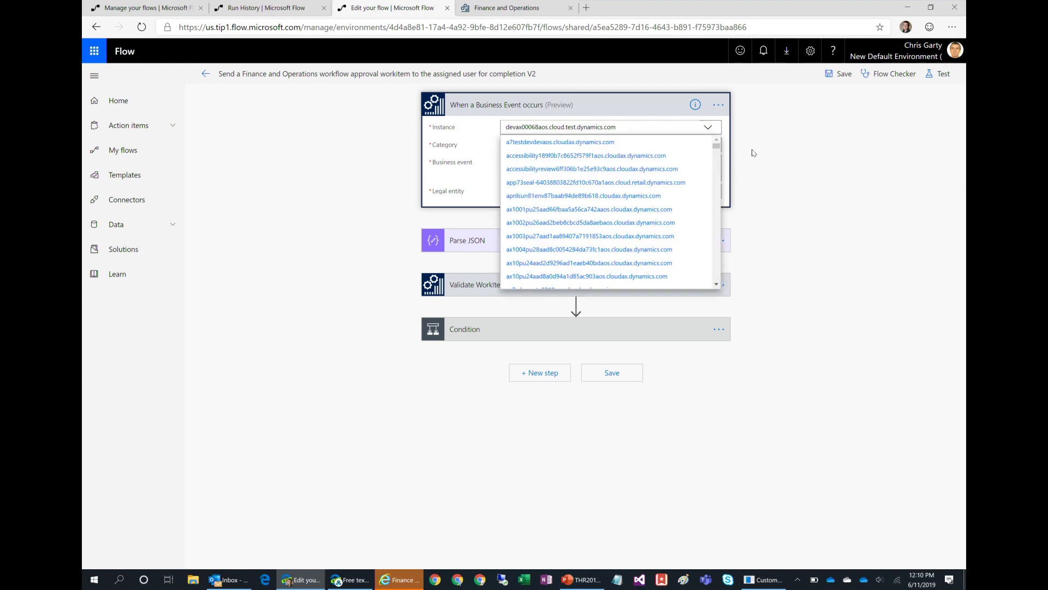
{"action": "left_click", "coordinate": [861, 146]}
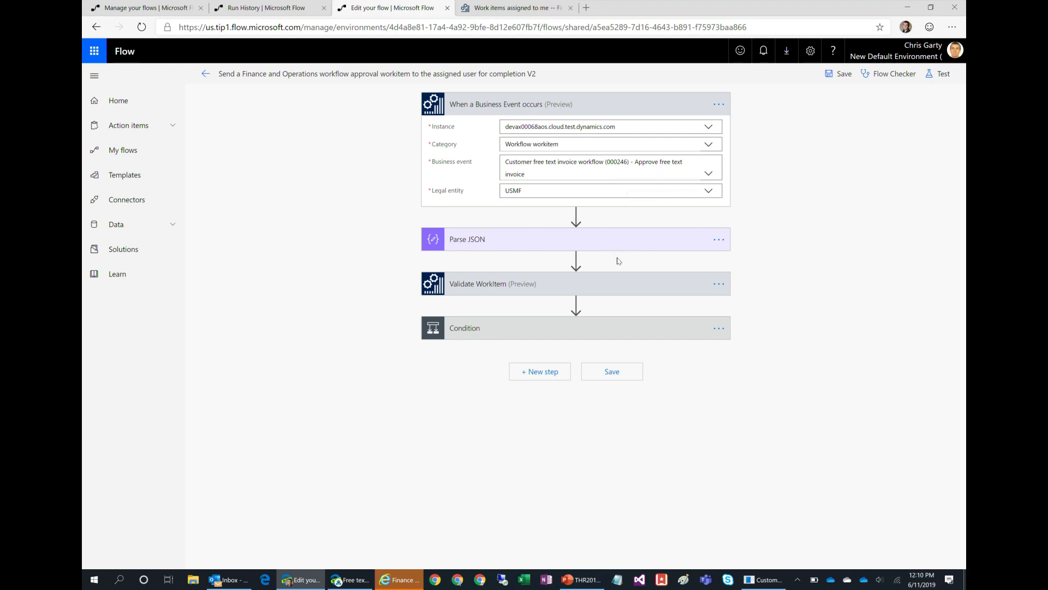
Step: Expand the Validate WorkItem action and the Condition to examine their settings and the If yes and If no branches
{"action": "left_click", "coordinate": [677, 285]}
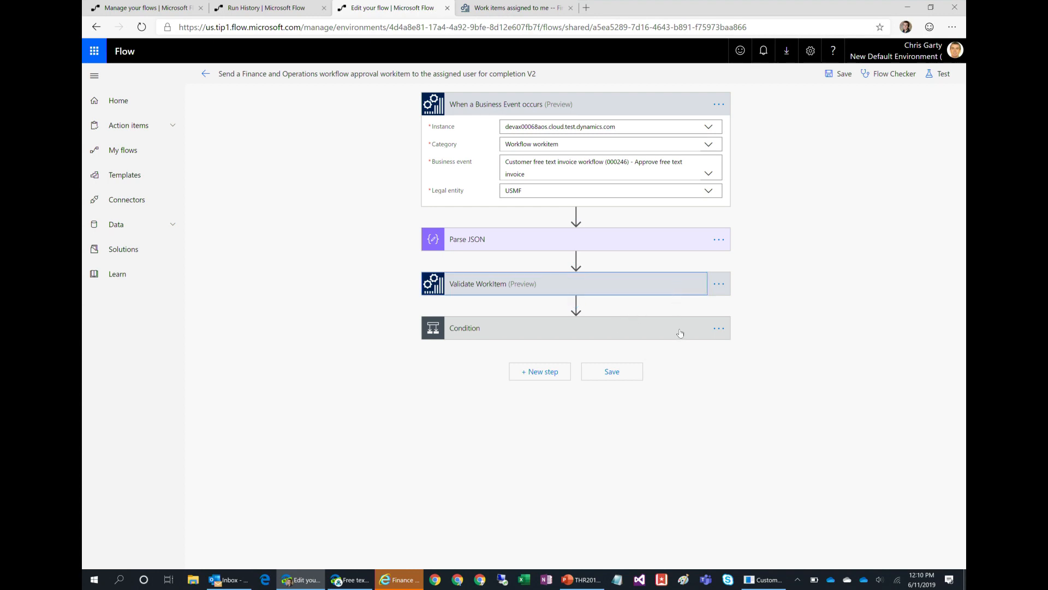
{"action": "left_click", "coordinate": [802, 278]}
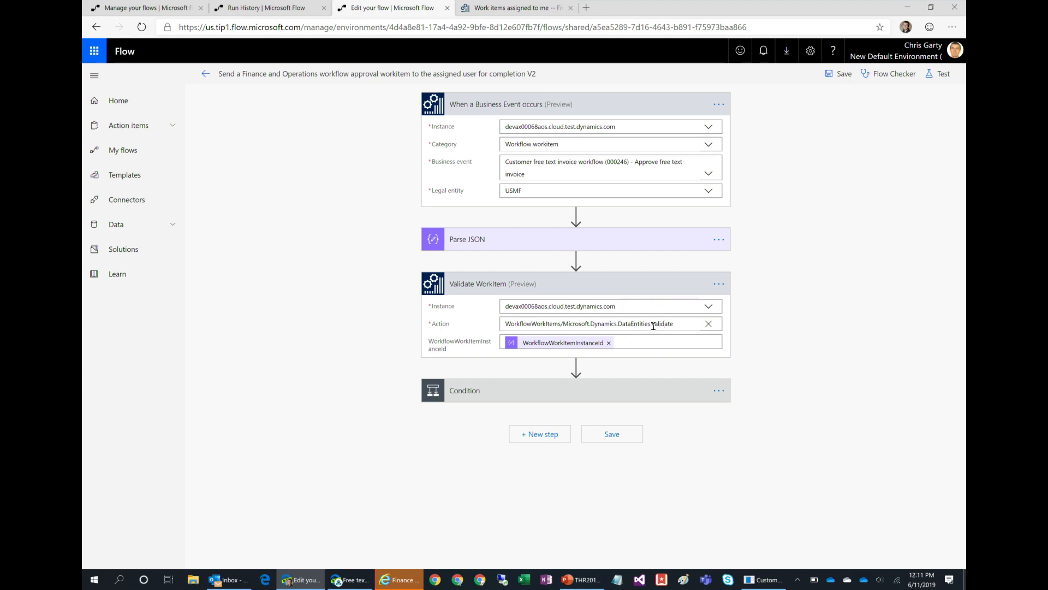
{"action": "left_click", "coordinate": [607, 392]}
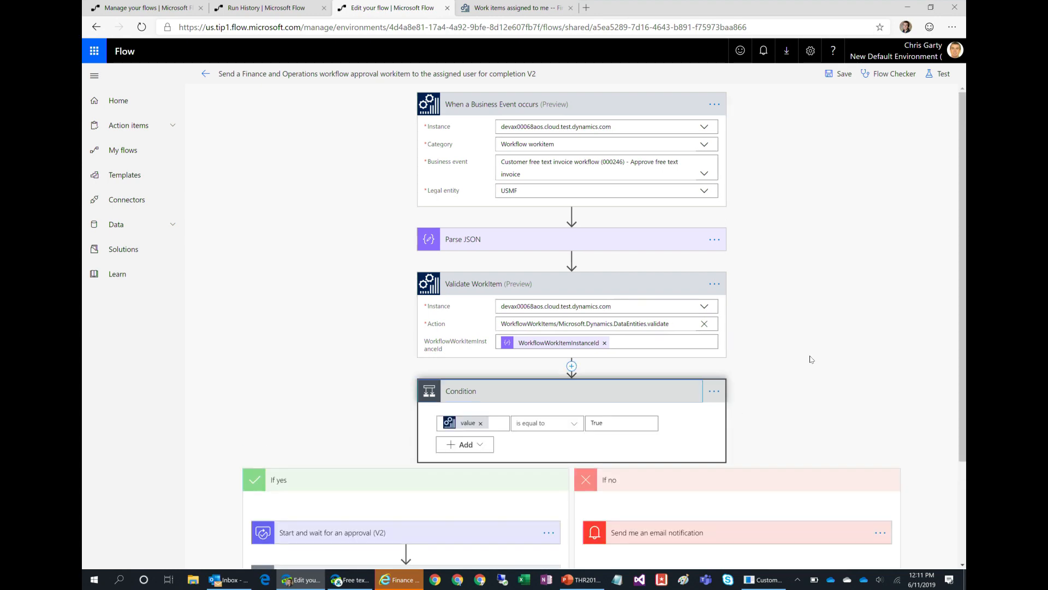
{"action": "scroll", "coordinate": [801, 356], "scroll_direction": "down", "scroll_amount": 3}
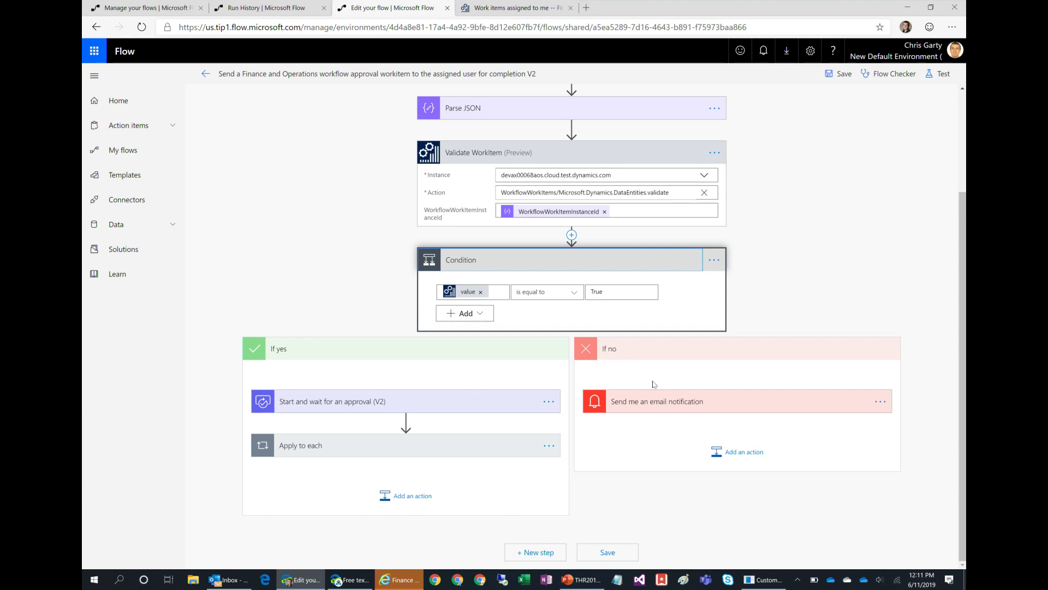
Step: Expand the If no email notification and the If yes Start and wait for an approval action to examine their fields
{"action": "left_click", "coordinate": [822, 404]}
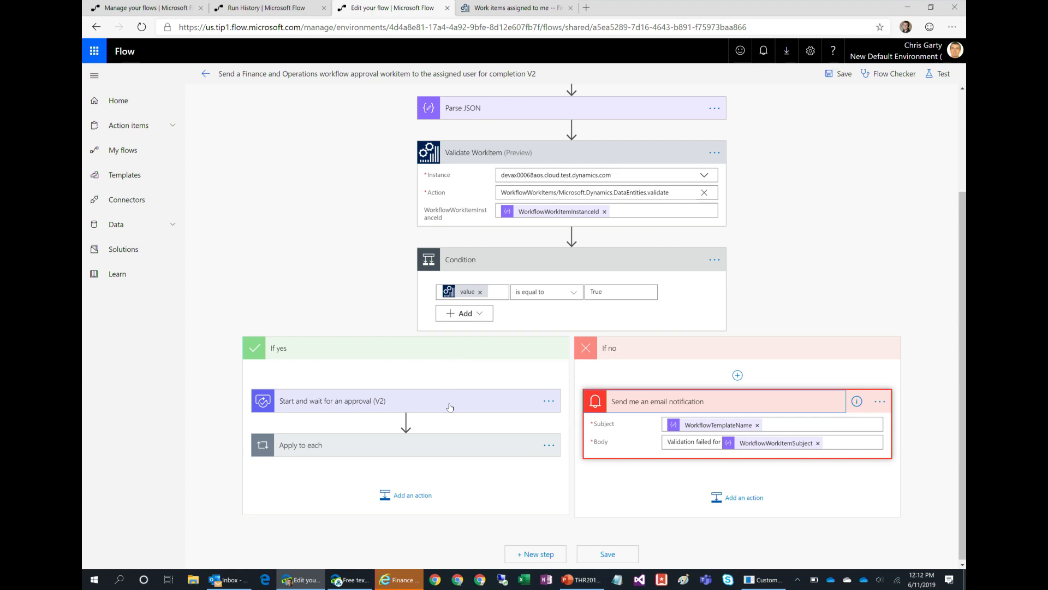
{"action": "left_click", "coordinate": [475, 406]}
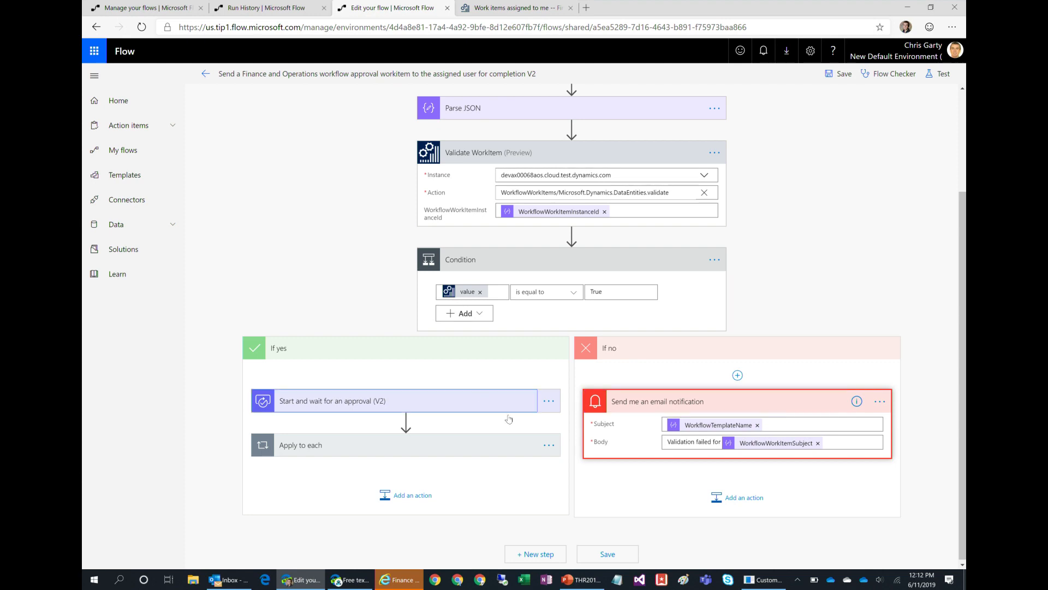
{"action": "scroll", "coordinate": [556, 371], "scroll_direction": "down", "scroll_amount": 3}
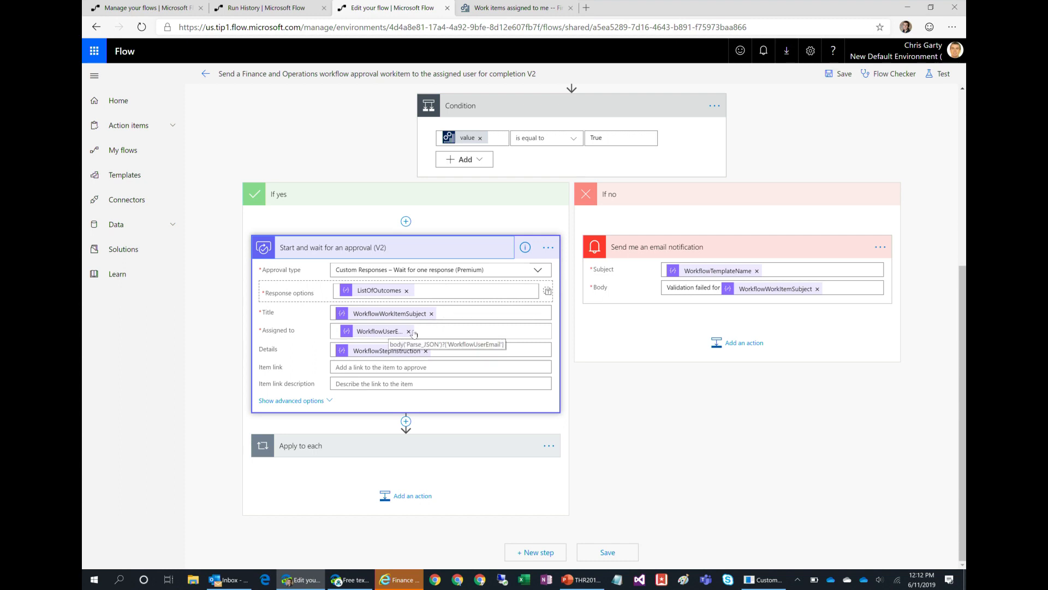
Step: Review the approval action's fields, then expand the Apply to each loop and its Execute action to examine their settings
{"action": "scroll", "coordinate": [333, 164], "scroll_direction": "up", "scroll_amount": 2}
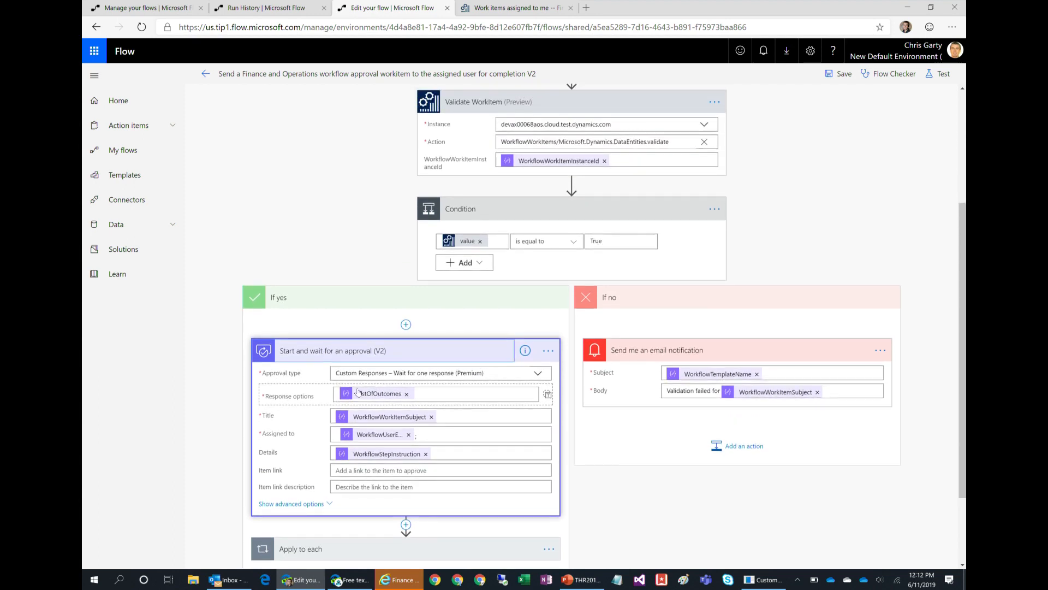
{"action": "scroll", "coordinate": [377, 227], "scroll_direction": "up", "scroll_amount": 3}
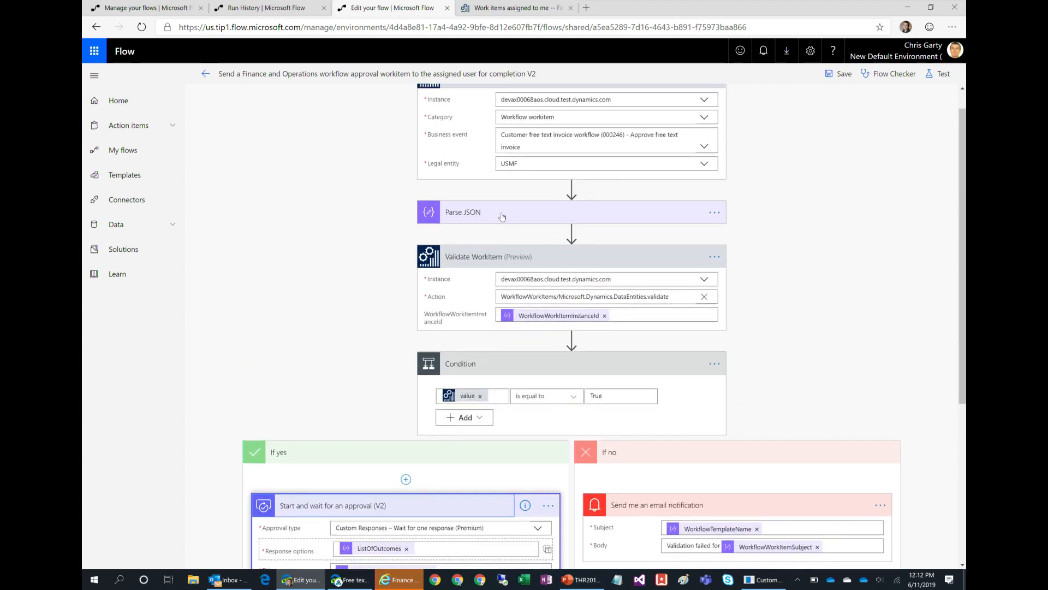
{"action": "scroll", "coordinate": [262, 332], "scroll_direction": "down", "scroll_amount": 4}
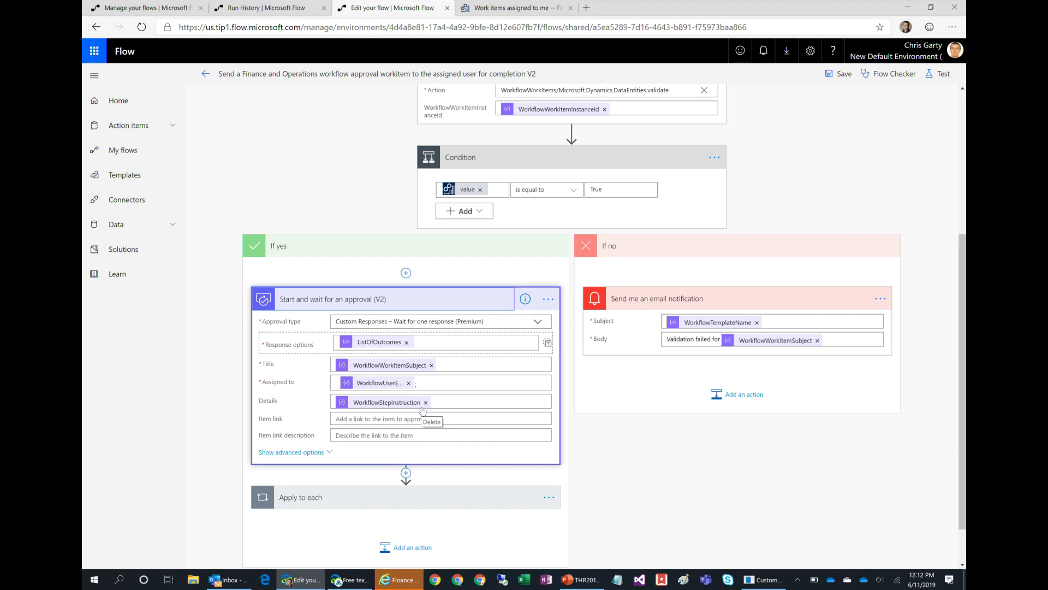
{"action": "scroll", "coordinate": [589, 480], "scroll_direction": "down", "scroll_amount": 1}
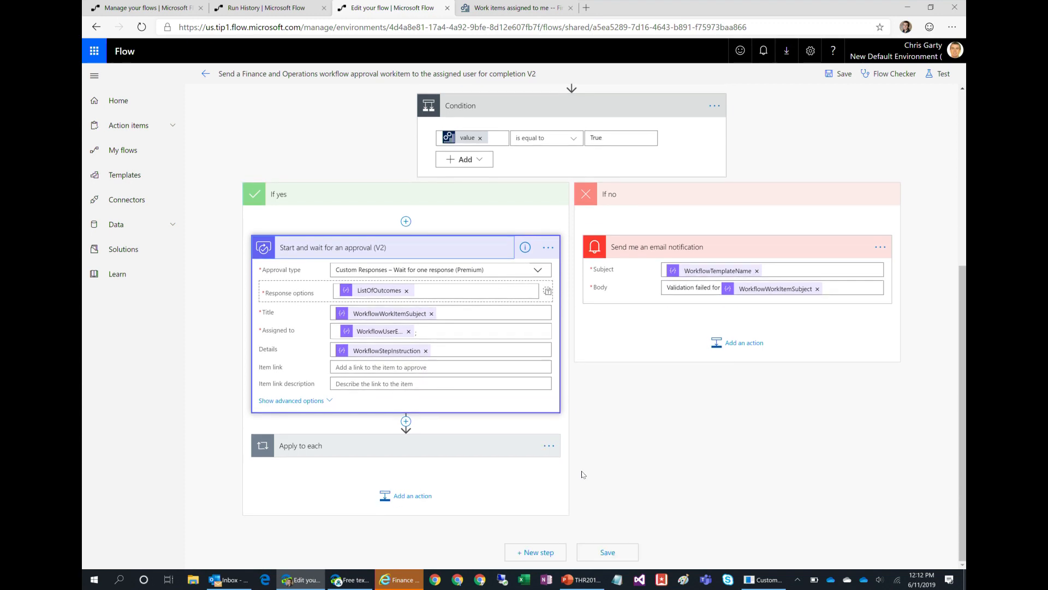
{"action": "left_click", "coordinate": [475, 454]}
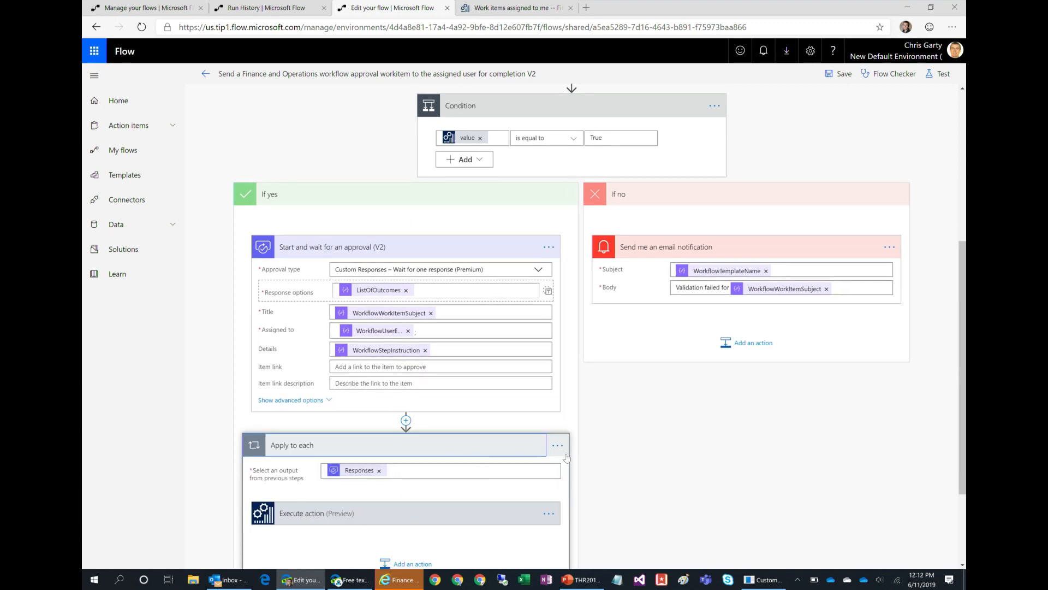
{"action": "scroll", "coordinate": [457, 446], "scroll_direction": "down", "scroll_amount": 2}
{"action": "left_click", "coordinate": [528, 420]}
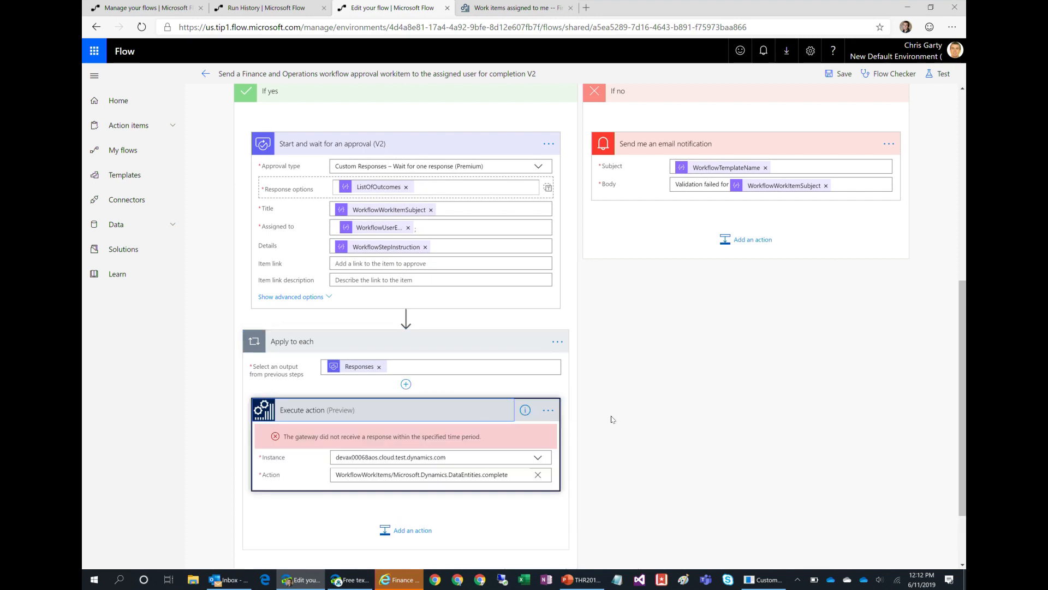
{"action": "scroll", "coordinate": [611, 419], "scroll_direction": "down", "scroll_amount": 1}
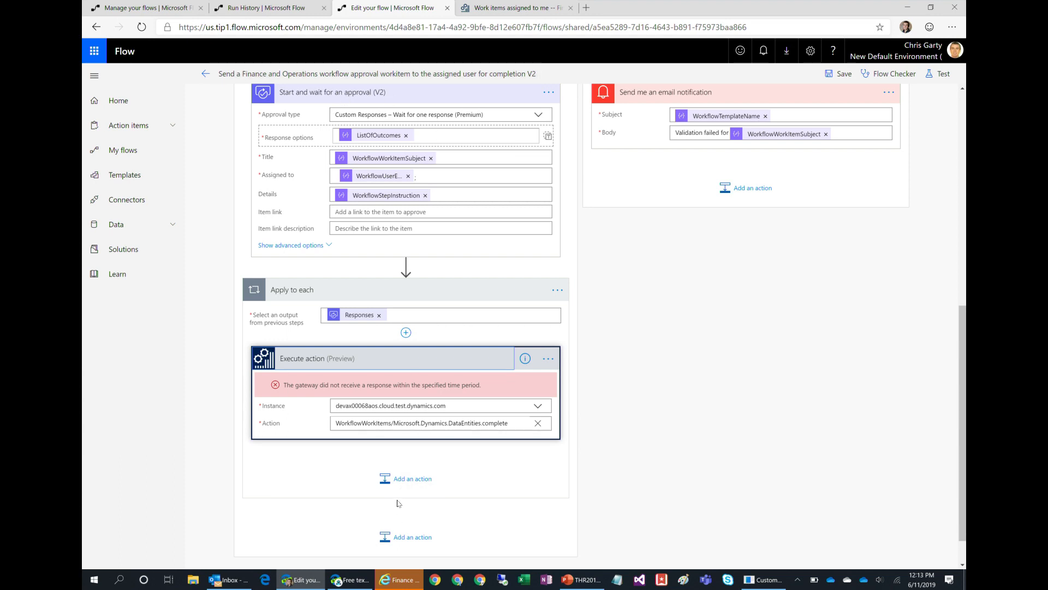
Step: Switch to the Business events workspace in Finance and Operations and select the first active free text invoice approval event to examine its endpoint
{"action": "left_click", "coordinate": [354, 586]}
{"action": "left_click", "coordinate": [257, 9]}
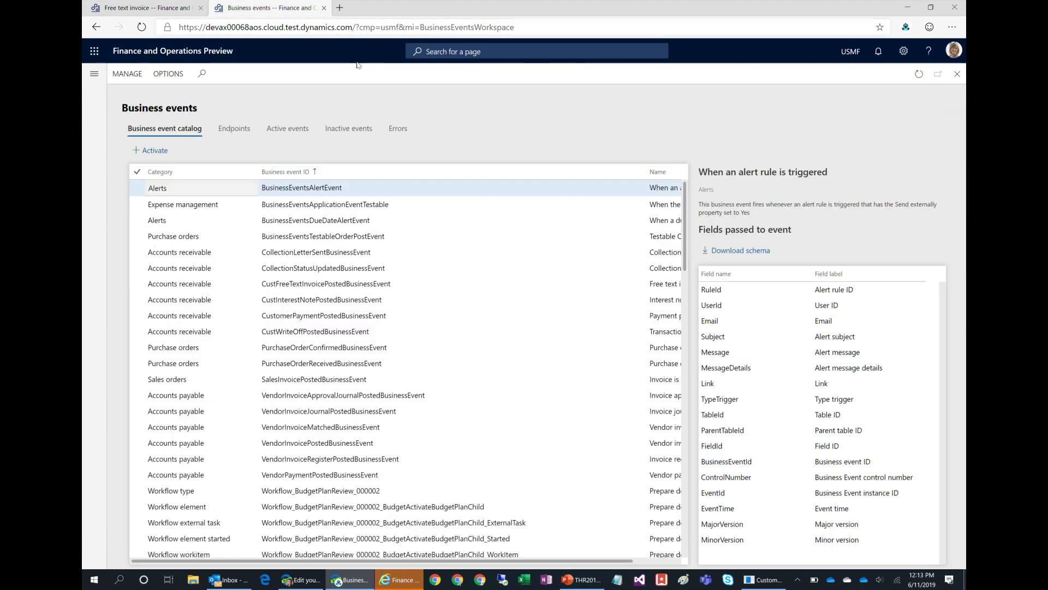
{"action": "left_click", "coordinate": [287, 129]}
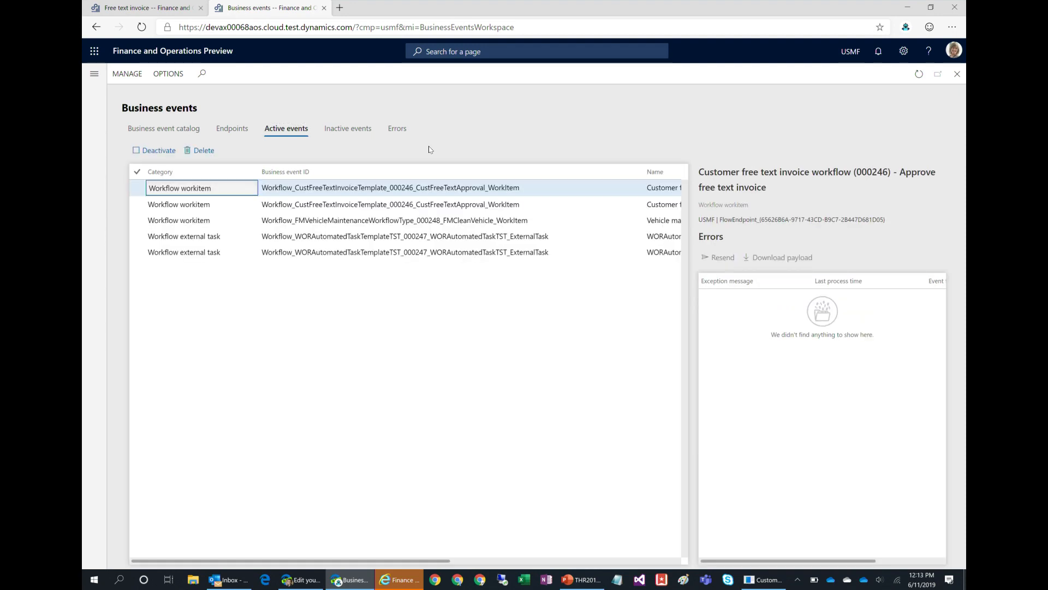
{"action": "left_click", "coordinate": [466, 189]}
{"action": "left_click", "coordinate": [466, 189]}
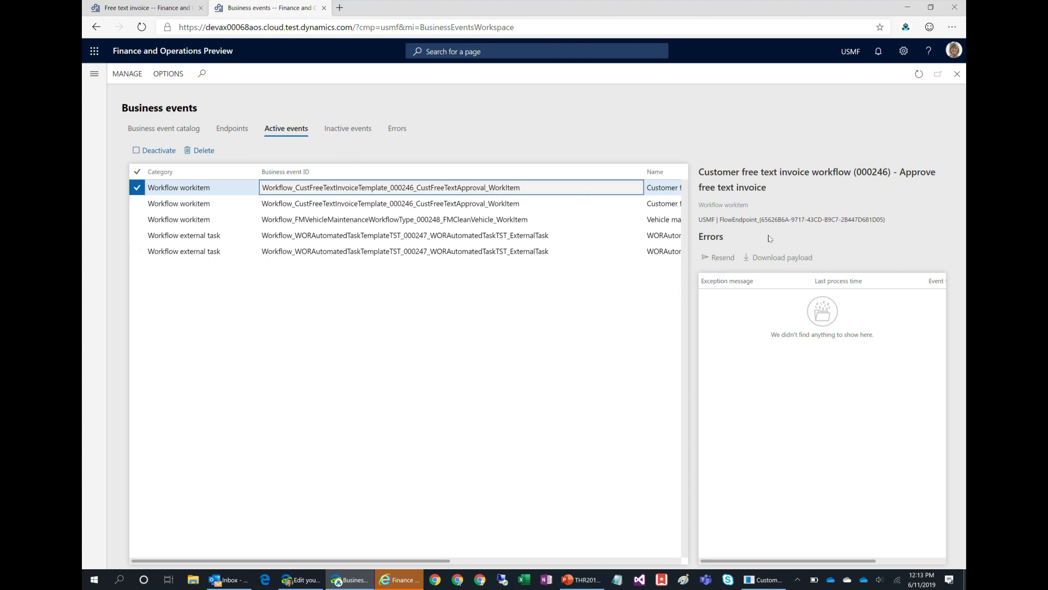
{"action": "left_click", "coordinate": [728, 218]}
{"action": "left_click_drag", "start_coordinate": [721, 218], "coordinate": [905, 220]}
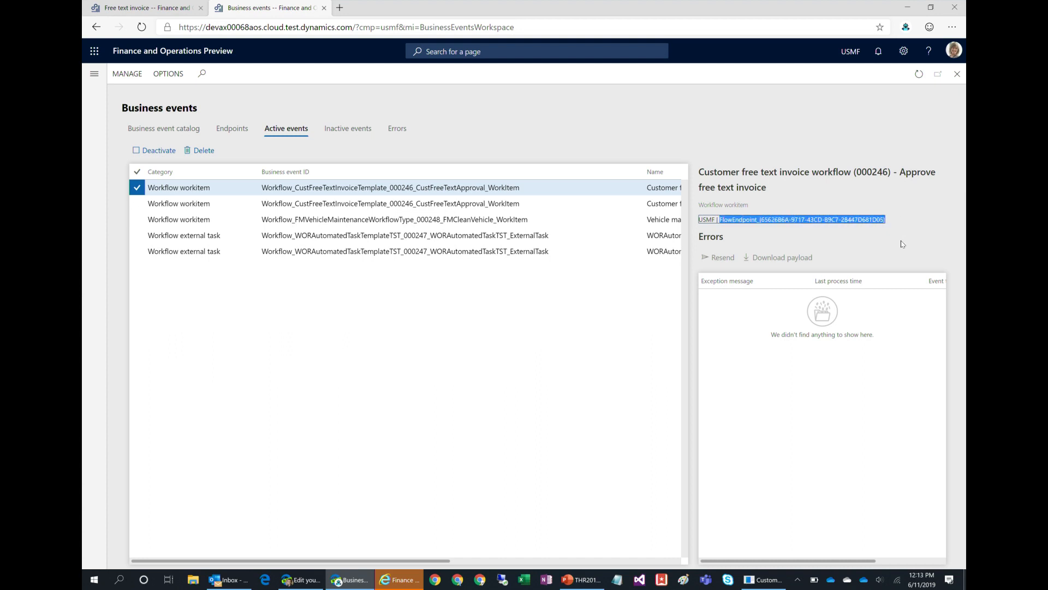
{"action": "left_click_drag", "start_coordinate": [895, 225], "coordinate": [721, 223]}
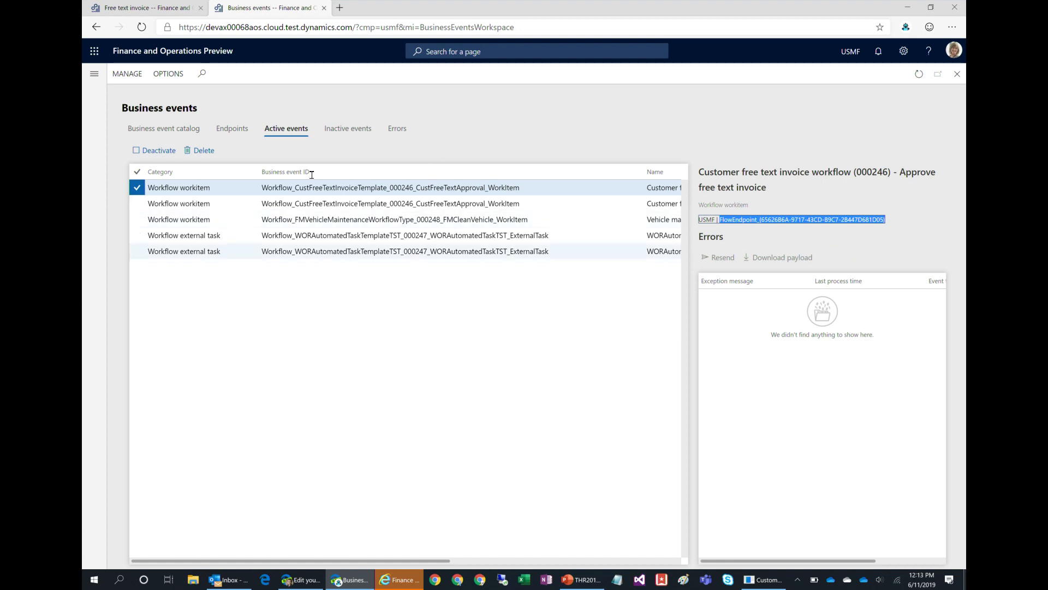
Step: Go to the Work items assigned to me page and reload it to check for the submitted invoice's work item
{"action": "left_click", "coordinate": [154, 7]}
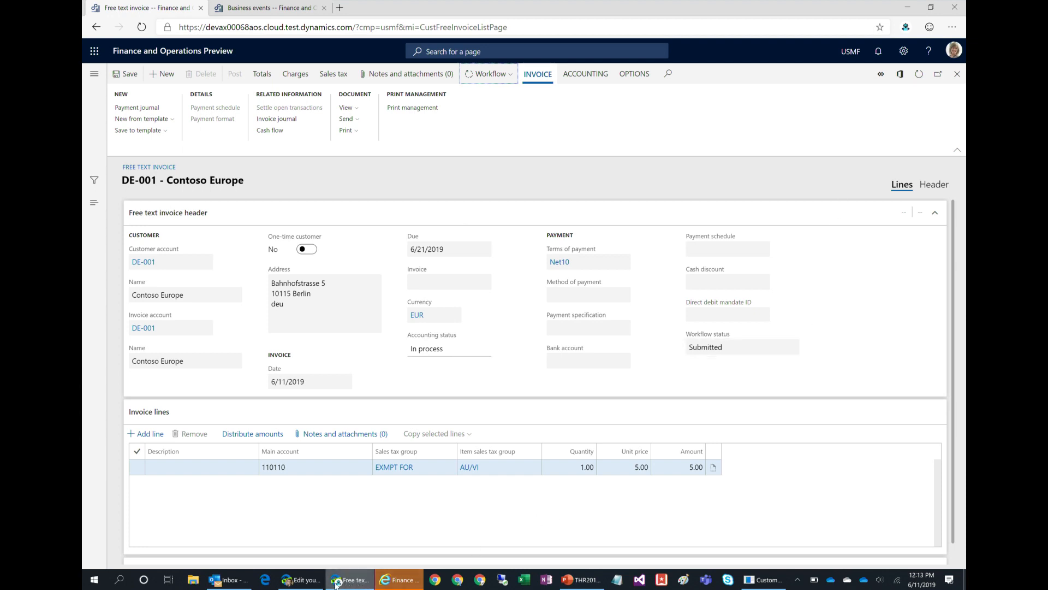
{"action": "left_click", "coordinate": [300, 580]}
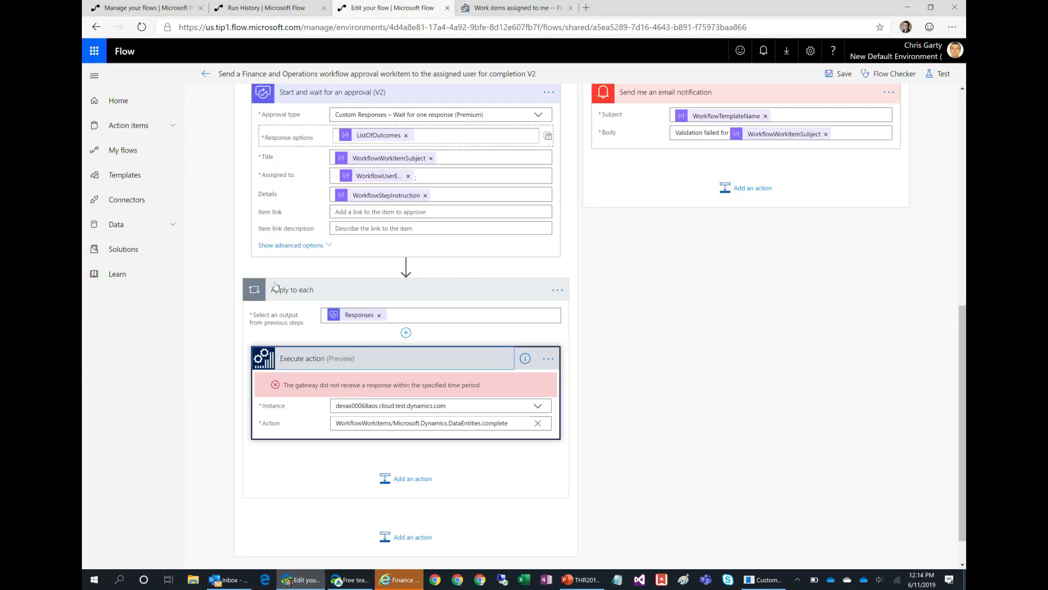
{"action": "left_click", "coordinate": [511, 9]}
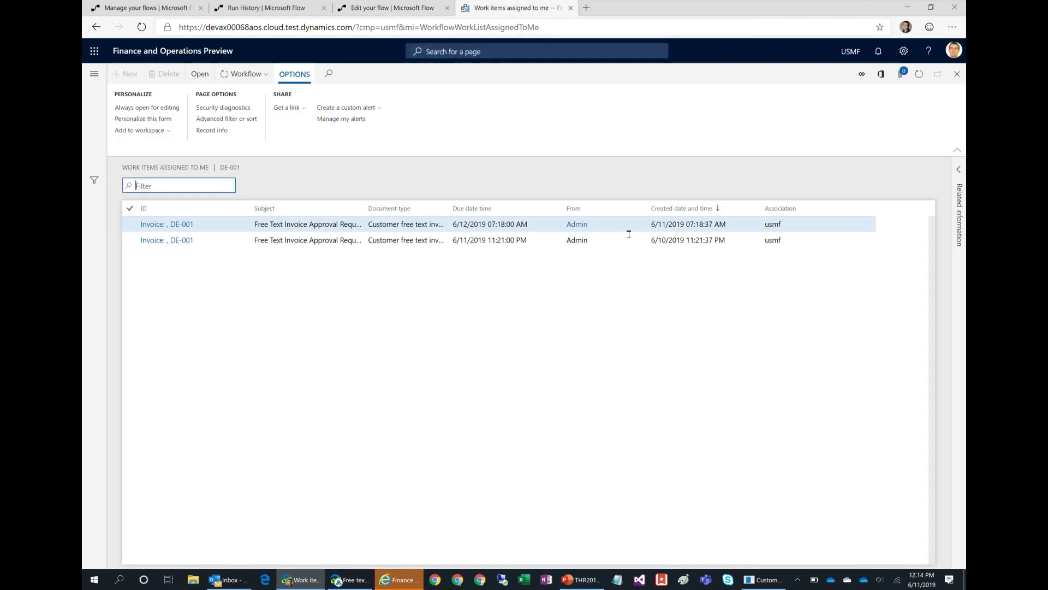
{"action": "left_click", "coordinate": [610, 136]}
{"action": "key", "text": "XF86AudioLowerVolume"}
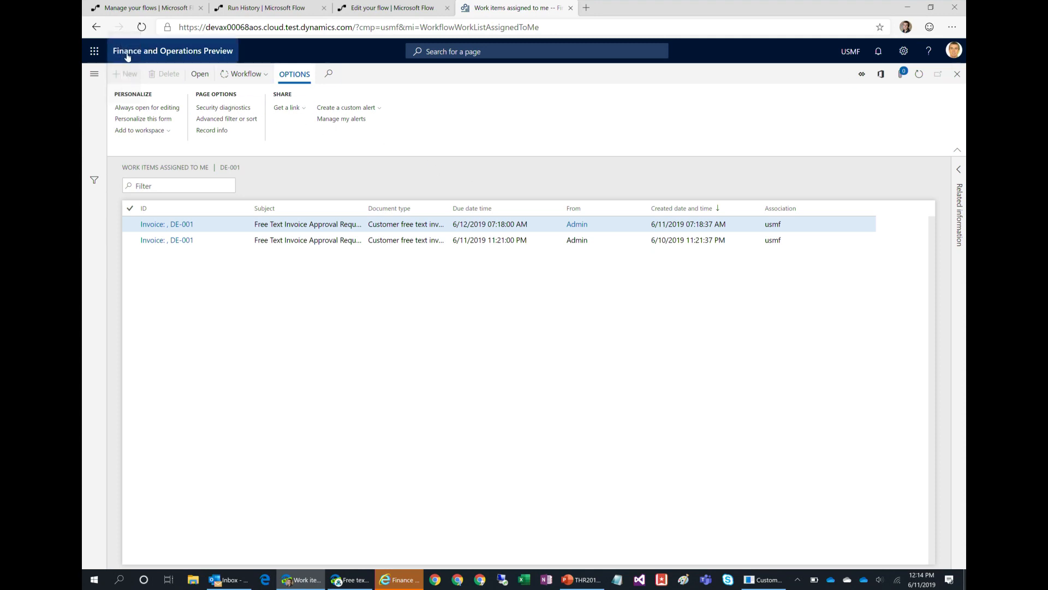
{"action": "left_click", "coordinate": [142, 27]}
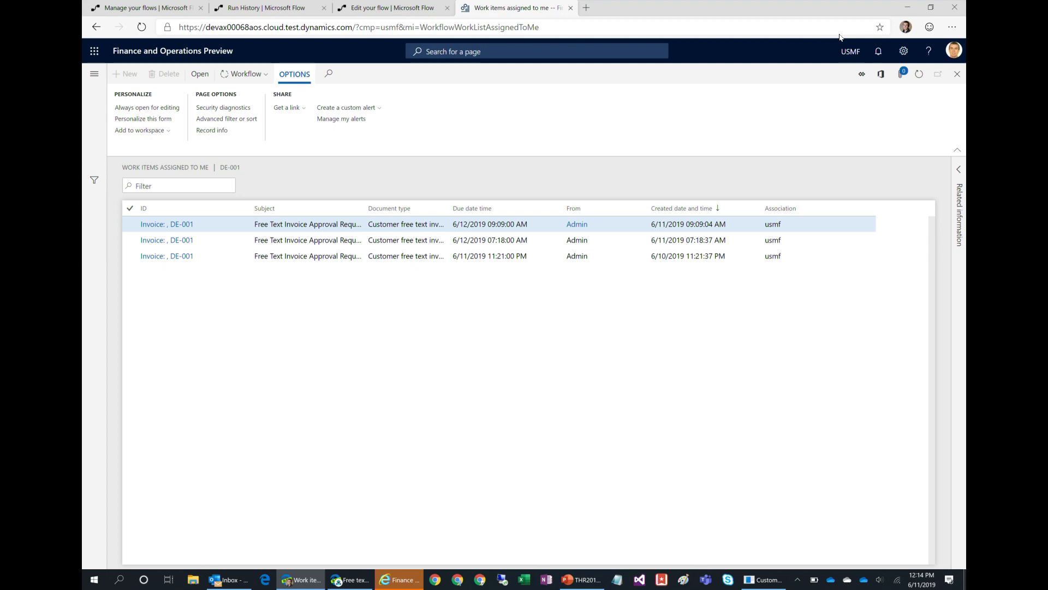
Step: Switch to Outlook, open the newest Free Text Invoice Approval Request message to examine its Approve response form, and minimize Outlook without submitting
{"action": "left_click", "coordinate": [245, 583]}
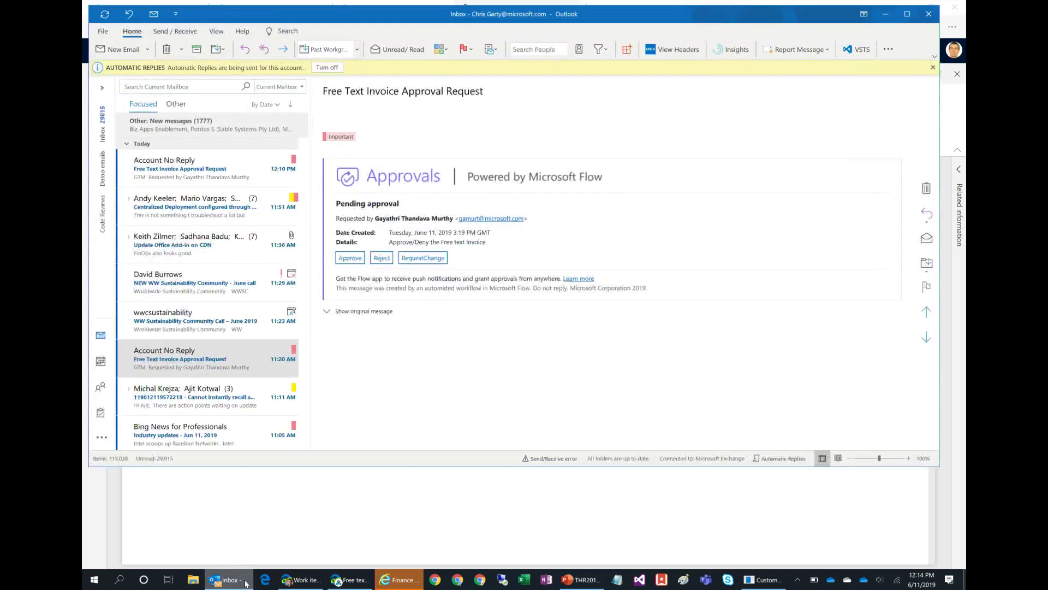
{"action": "left_click", "coordinate": [224, 168]}
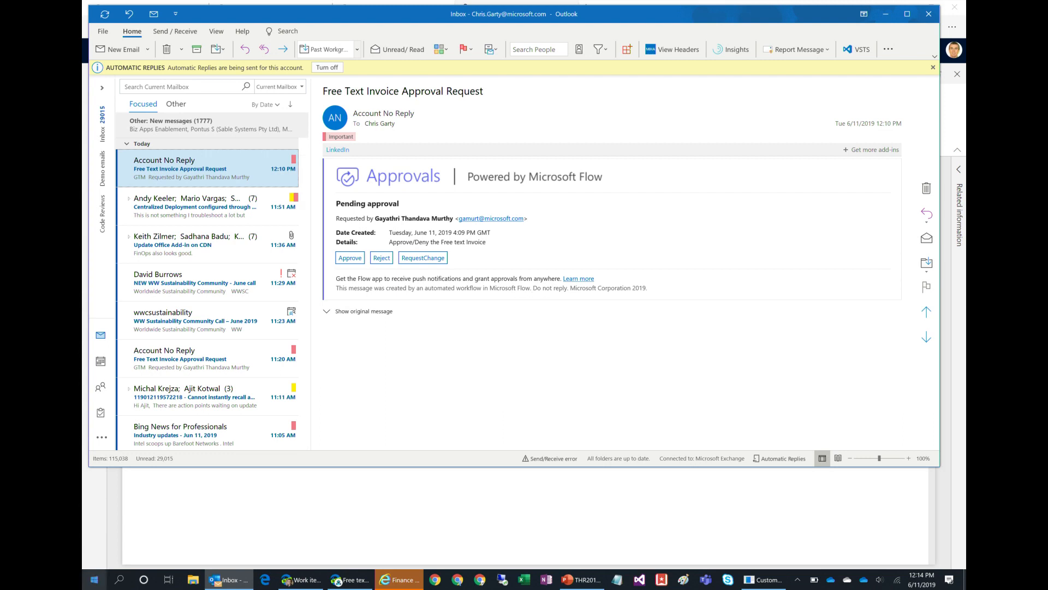
{"action": "mouse_move", "coordinate": [221, 576]}
{"action": "left_click", "coordinate": [340, 260]}
{"action": "left_click", "coordinate": [416, 294]}
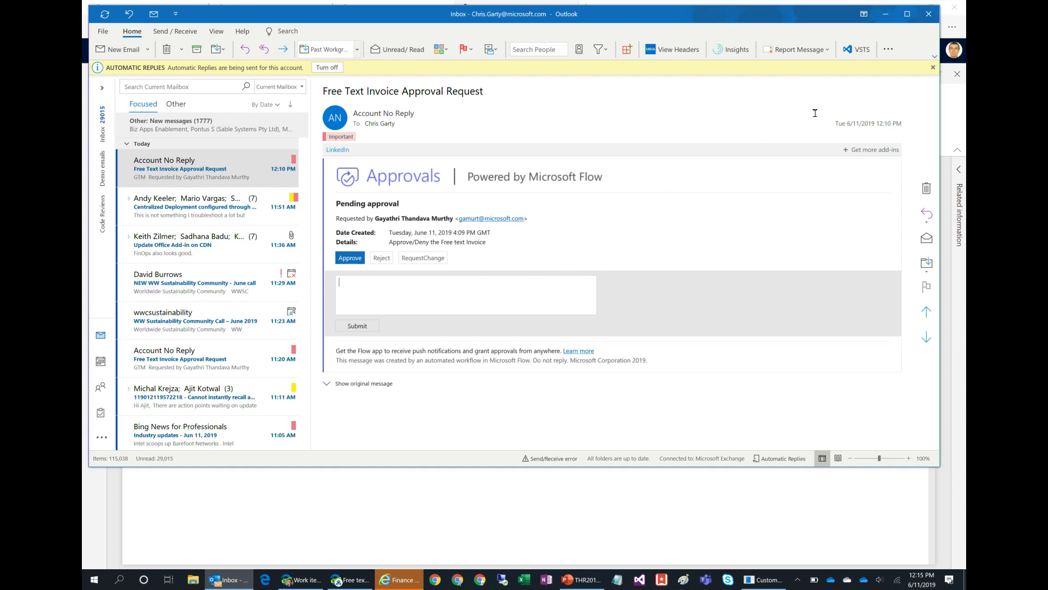
{"action": "left_click", "coordinate": [884, 17]}
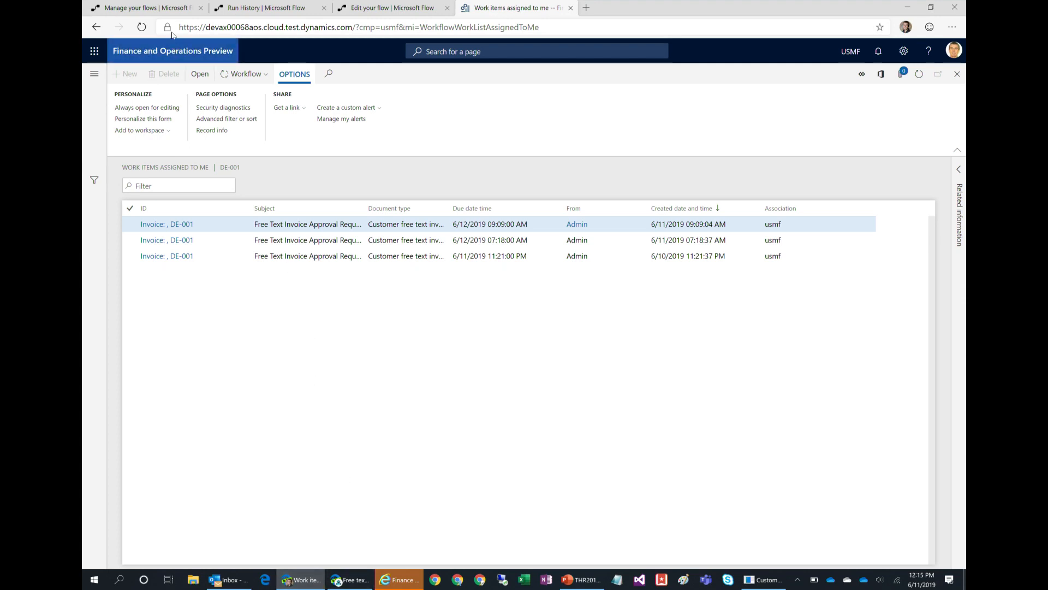
Step: Switch to the received approvals in Microsoft Flow, refresh the list and open the newest Free Text Invoice Approval Request
{"action": "left_click", "coordinate": [163, 9]}
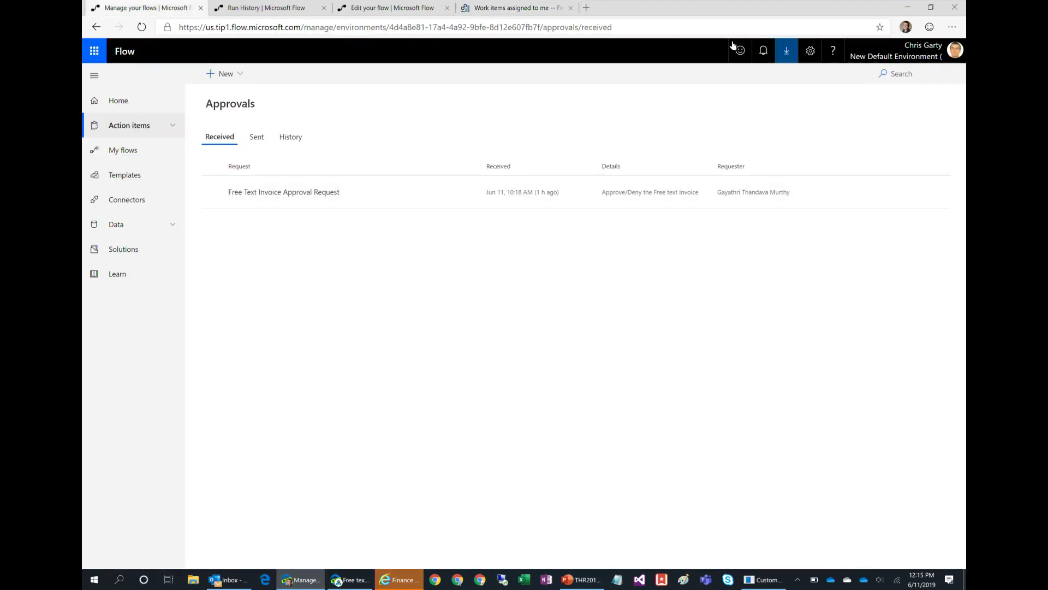
{"action": "left_click", "coordinate": [142, 28]}
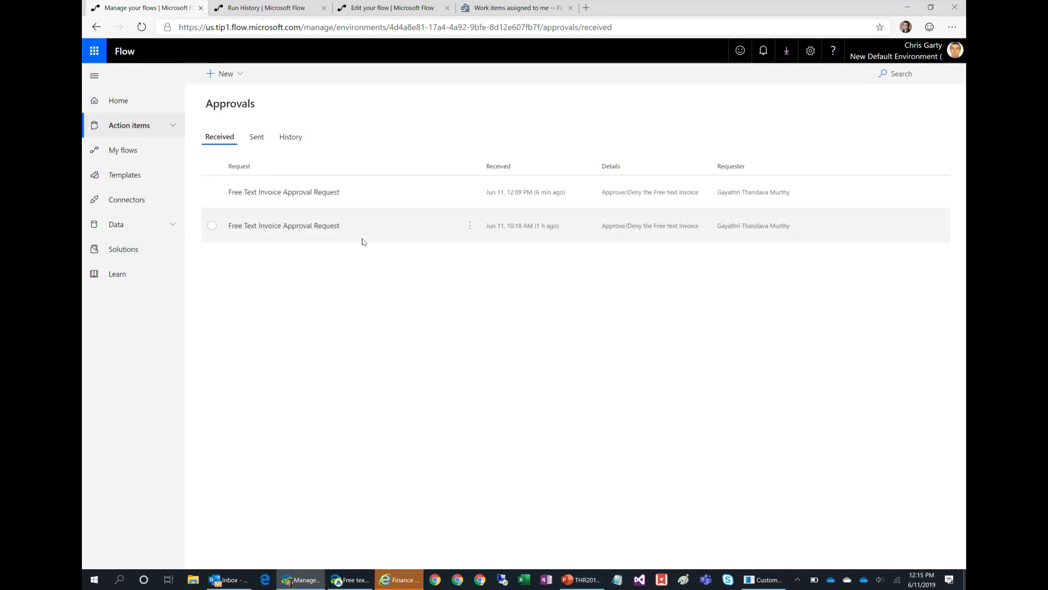
{"action": "left_click", "coordinate": [318, 194]}
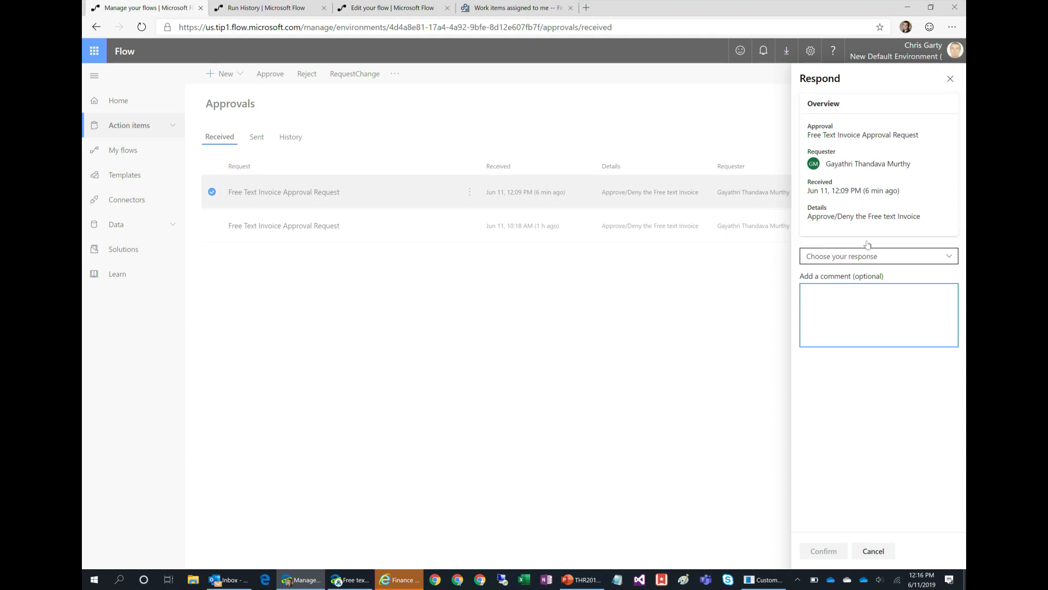
Step: Respond to the request with Approve and a comment starting "Approved in the", confirm the response and close the form
{"action": "left_click", "coordinate": [874, 257]}
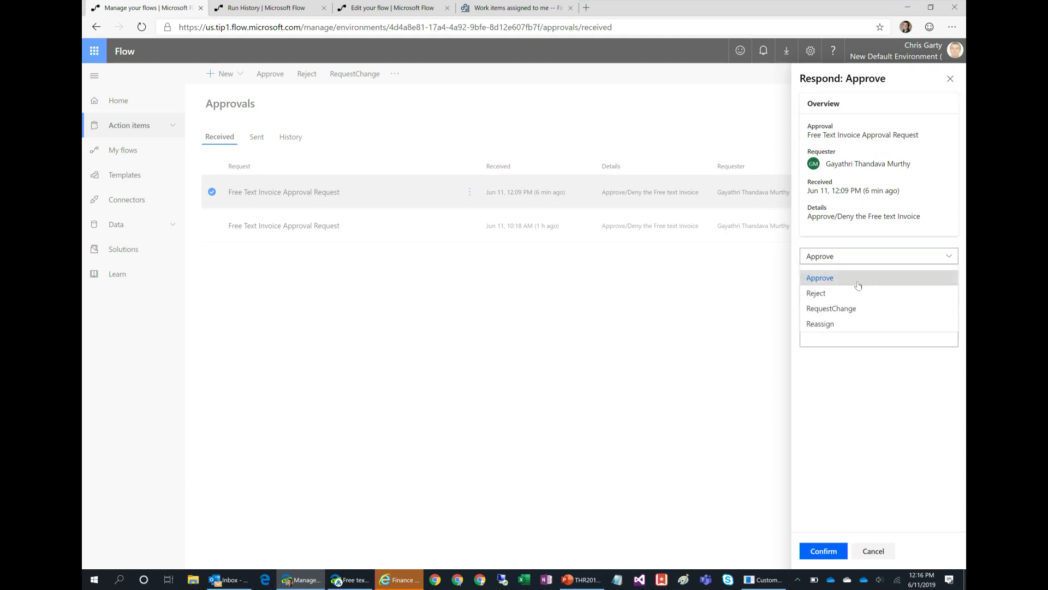
{"action": "left_click", "coordinate": [849, 279]}
{"action": "left_click", "coordinate": [870, 321]}
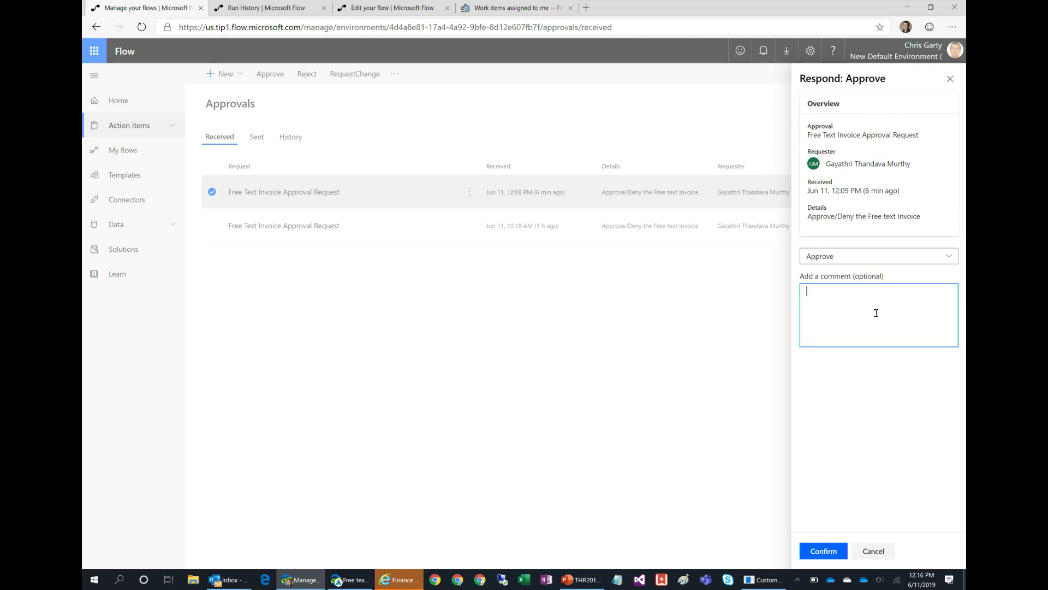
{"action": "type", "text": "APproved in the thea"}
{"action": "key", "text": "BackSpace"}
{"action": "type", "text": "p"}
{"action": "left_click", "coordinate": [824, 551]}
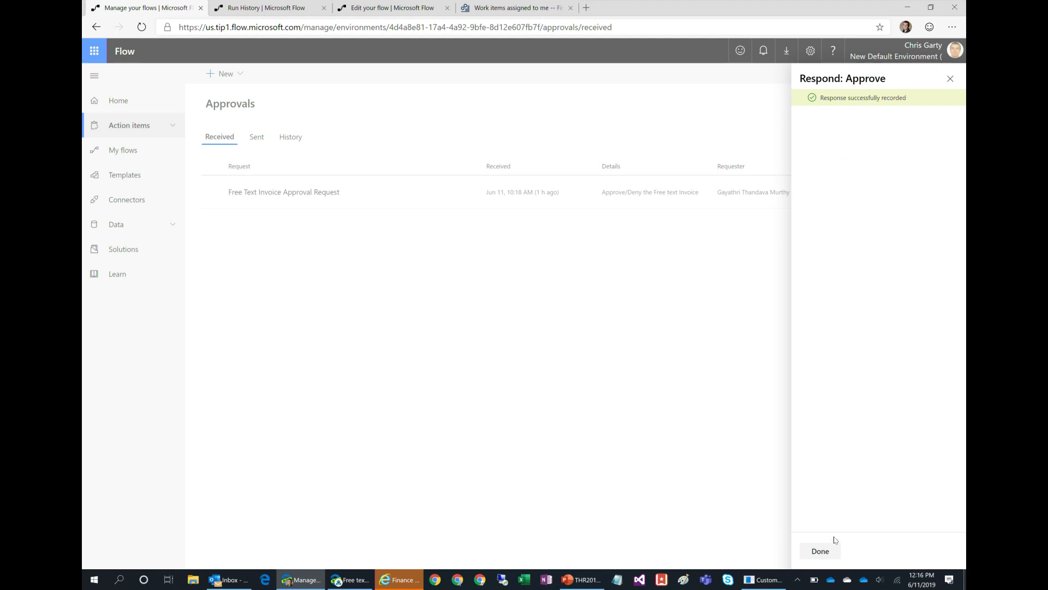
{"action": "left_click", "coordinate": [823, 551]}
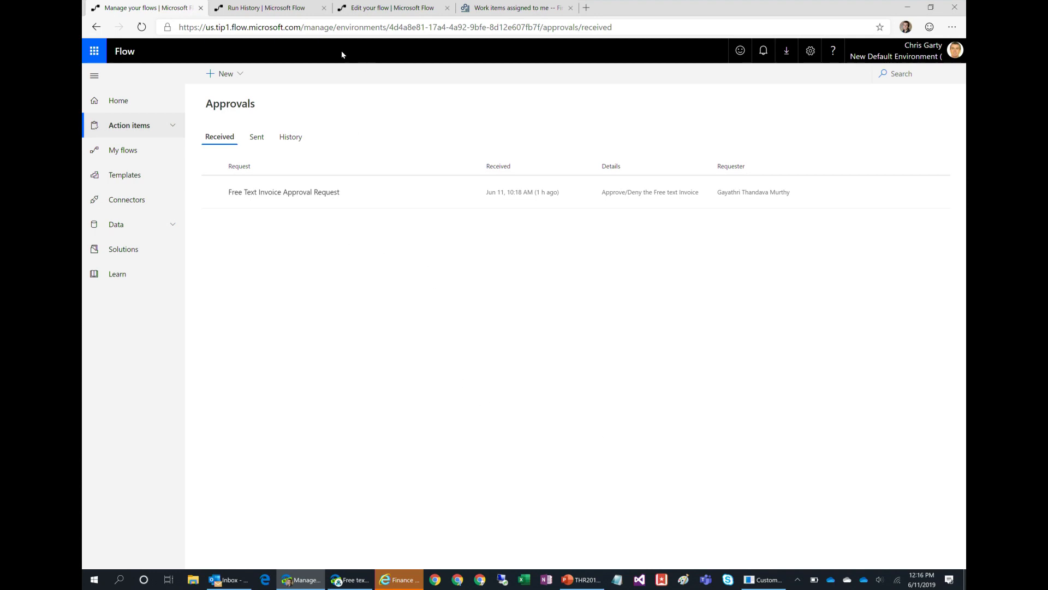
Step: Open the flow's run history, refresh it and check the status of the newest 12:09 PM runs
{"action": "left_click", "coordinate": [262, 8]}
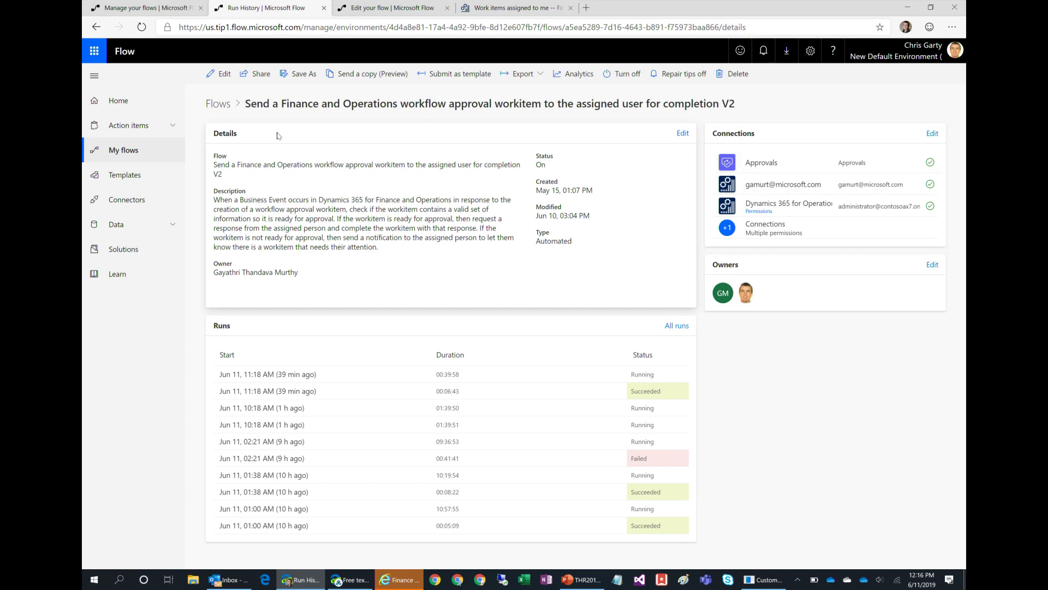
{"action": "key", "text": "F5"}
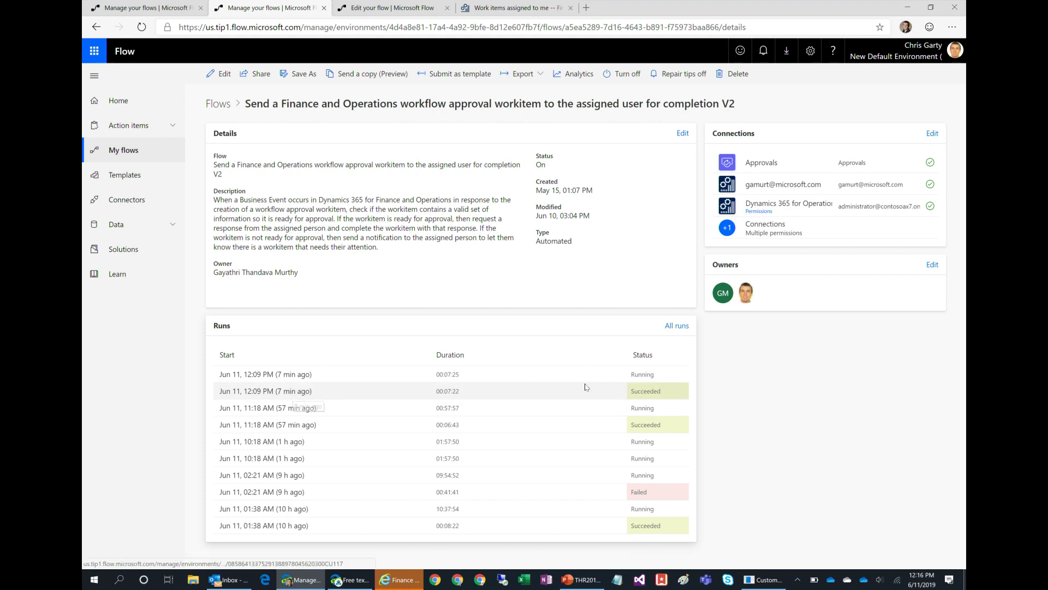
{"action": "double_click", "coordinate": [655, 392]}
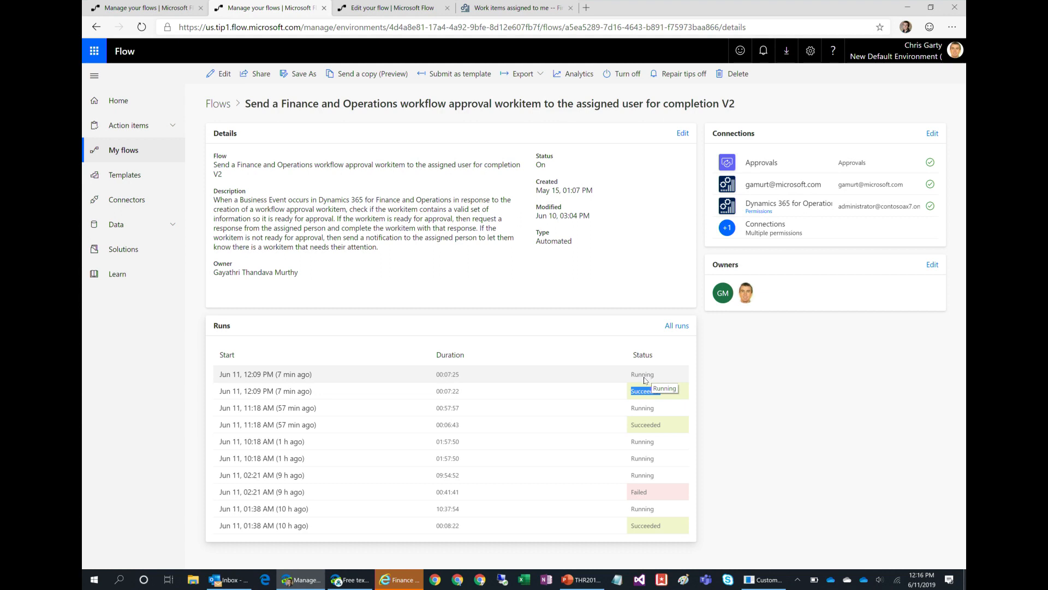
{"action": "left_click_drag", "start_coordinate": [668, 395], "coordinate": [629, 394]}
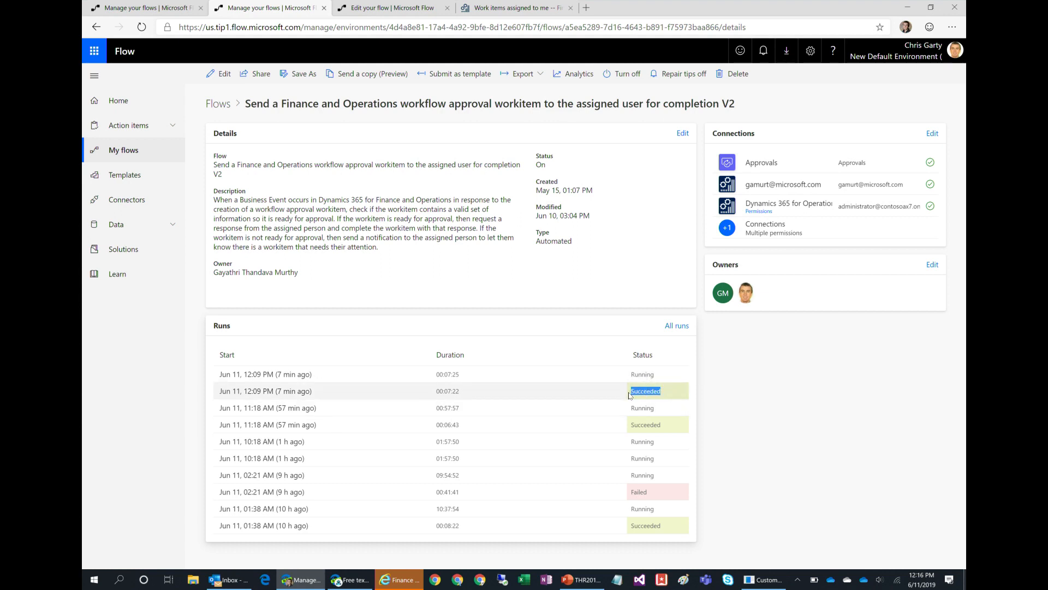
Step: Open the succeeded 12:09 PM run and expand the When a Business Event occurs trigger to examine the ListOfOutcomes in its output body
{"action": "left_click", "coordinate": [268, 392]}
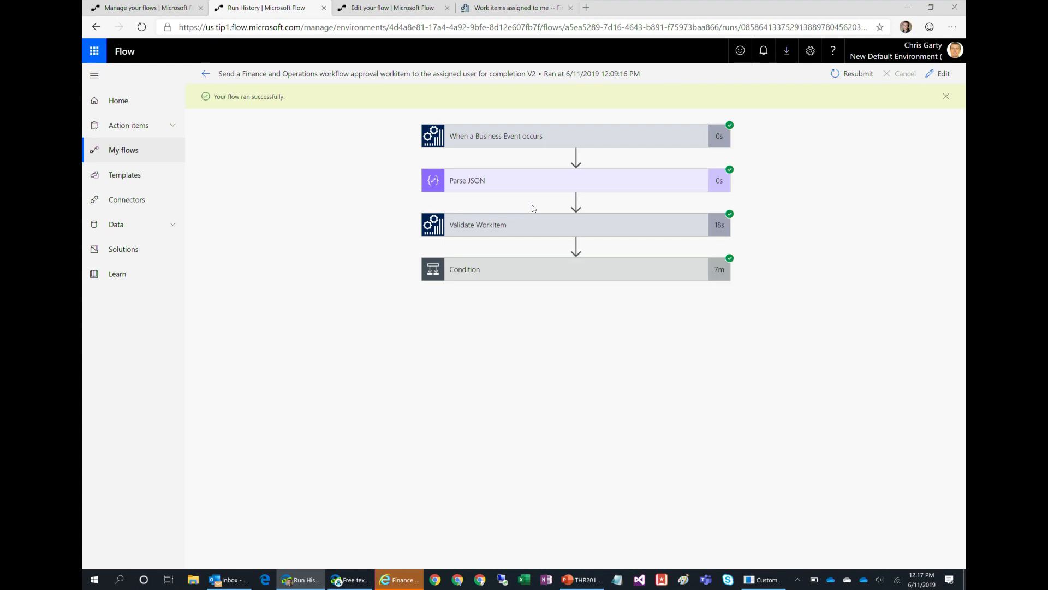
{"action": "left_click", "coordinate": [579, 133]}
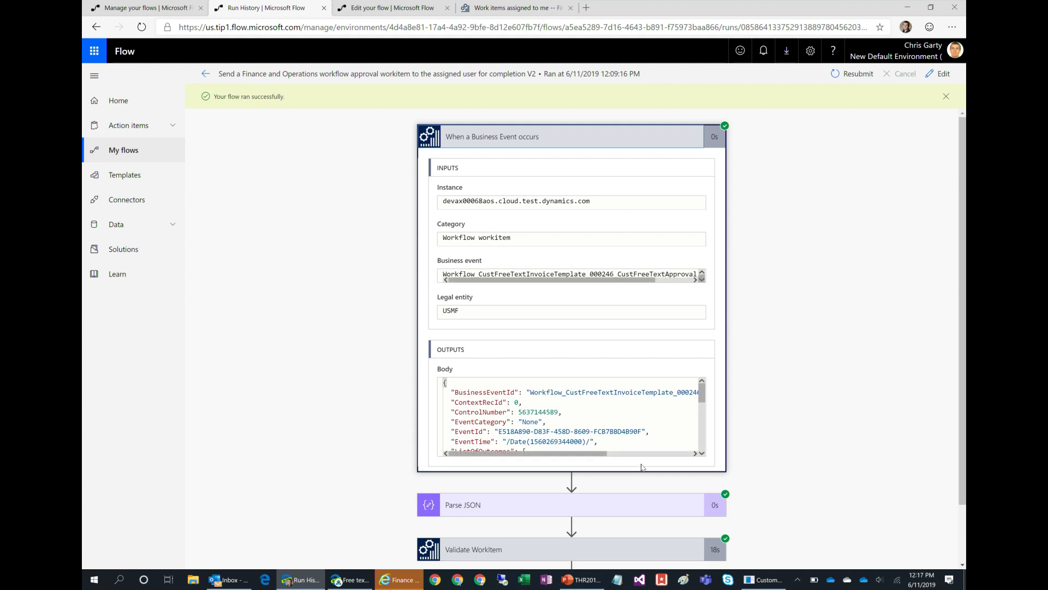
{"action": "left_click_drag", "start_coordinate": [702, 398], "coordinate": [702, 415]}
{"action": "left_click_drag", "start_coordinate": [522, 416], "coordinate": [444, 394]}
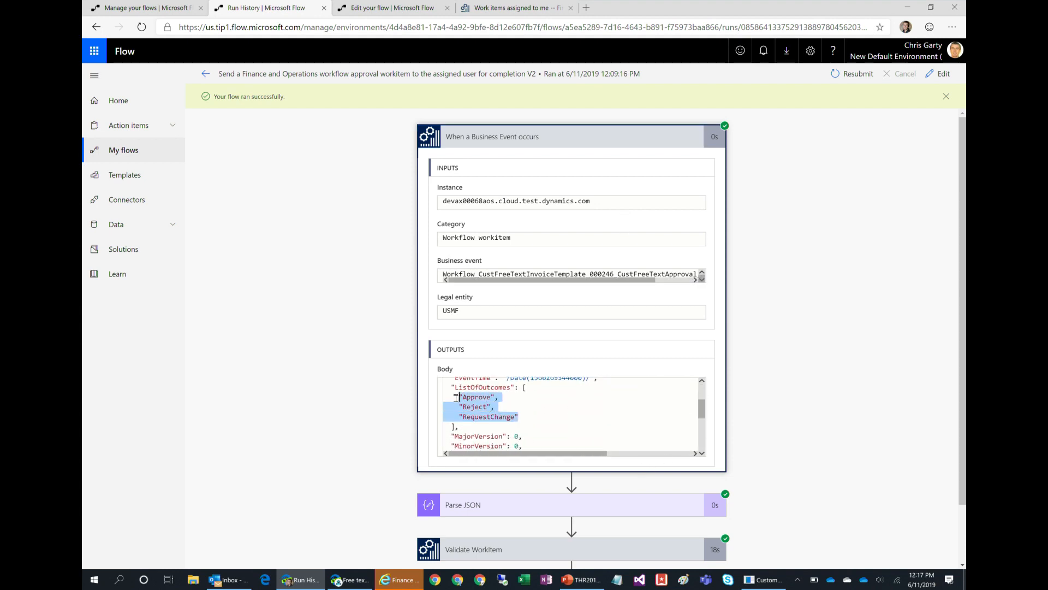
Step: Examine the WorkflowUserEmail and WorkitemOwner values at the end of the business event trigger's output body
{"action": "left_click_drag", "start_coordinate": [702, 408], "coordinate": [702, 450]}
{"action": "left_click_drag", "start_coordinate": [624, 408], "coordinate": [535, 405]}
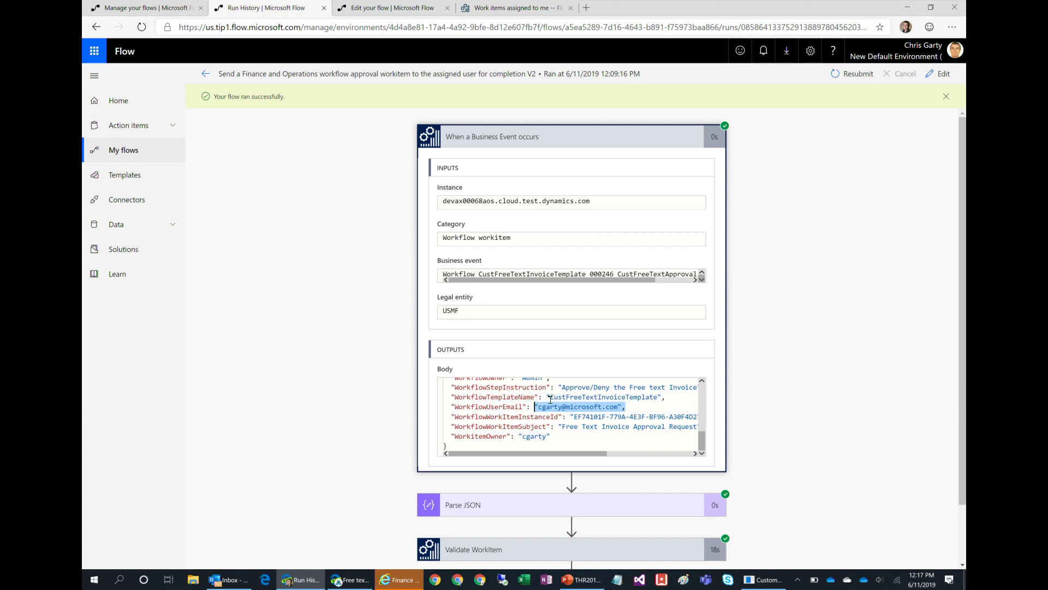
{"action": "left_click", "coordinate": [580, 440]}
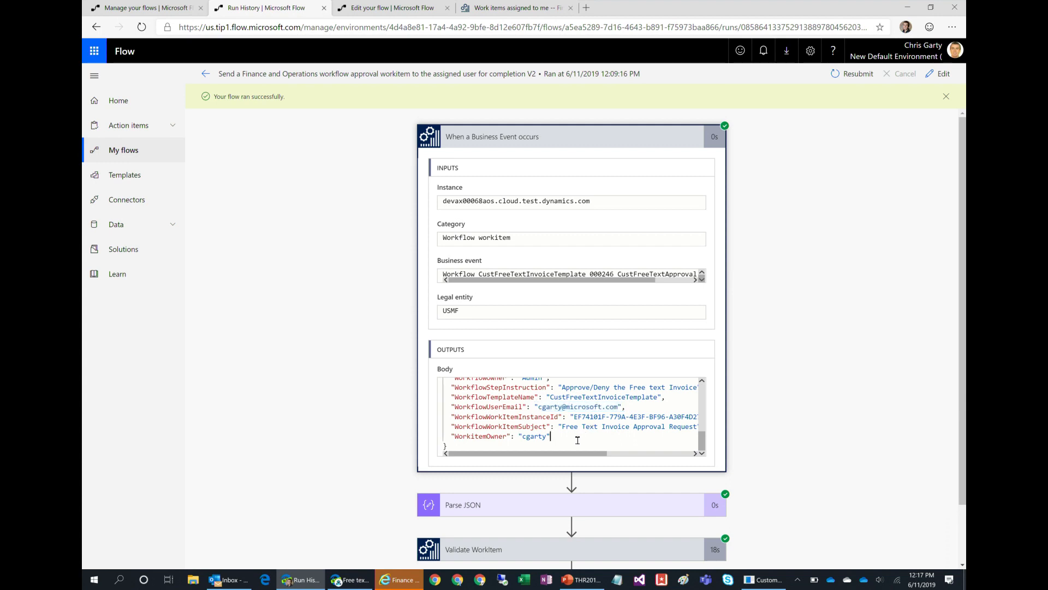
{"action": "left_click_drag", "start_coordinate": [550, 437], "coordinate": [522, 436]}
Step: Expand the run's Condition, Start and wait for an approval (V2), Apply to each and Execute action steps
{"action": "scroll", "coordinate": [741, 423], "scroll_direction": "down", "scroll_amount": 1}
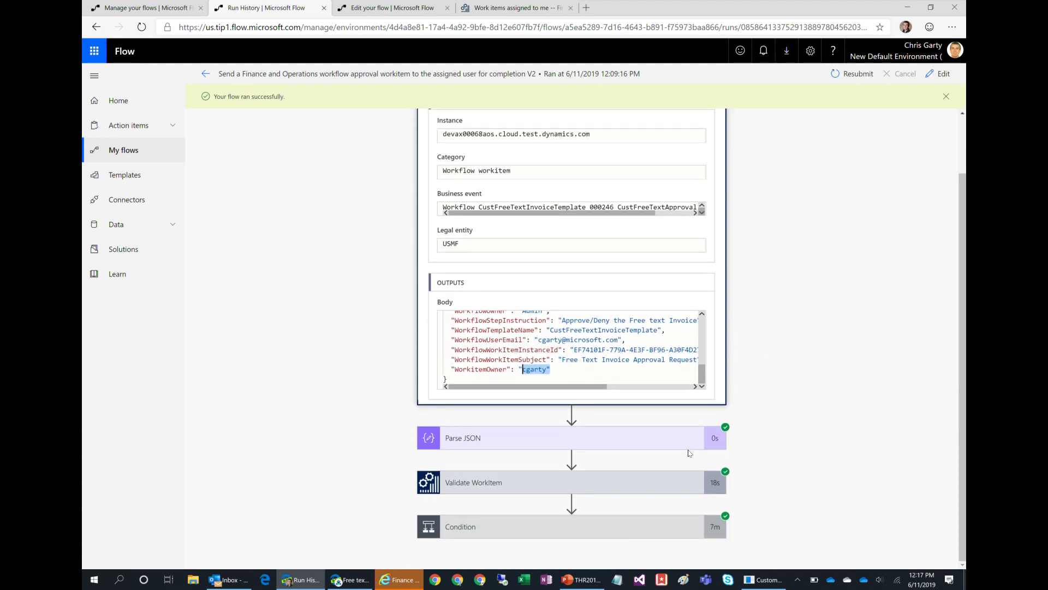
{"action": "left_click", "coordinate": [636, 526]}
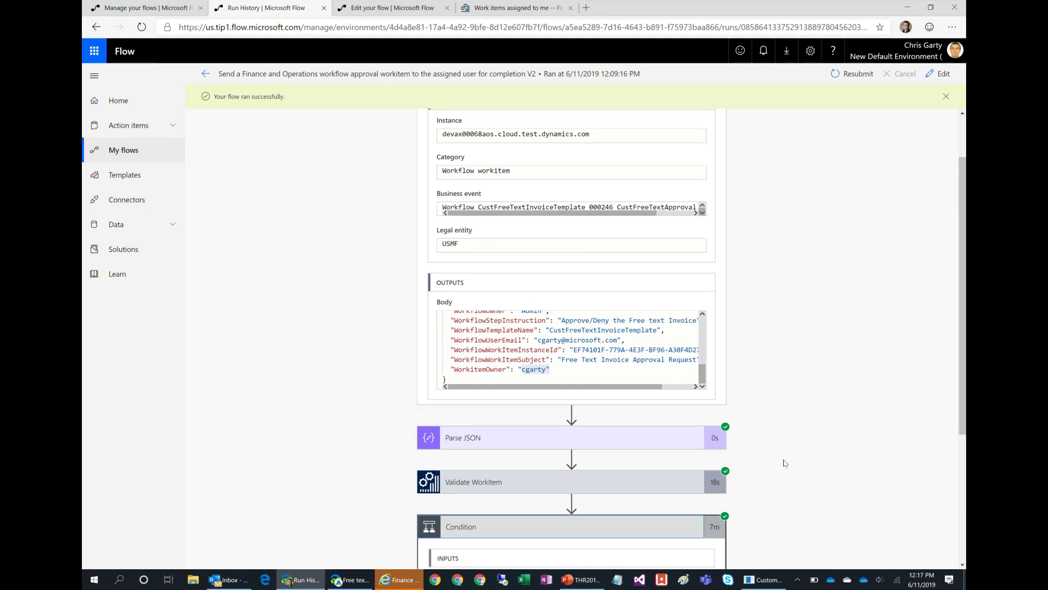
{"action": "scroll", "coordinate": [781, 470], "scroll_direction": "down", "scroll_amount": 1}
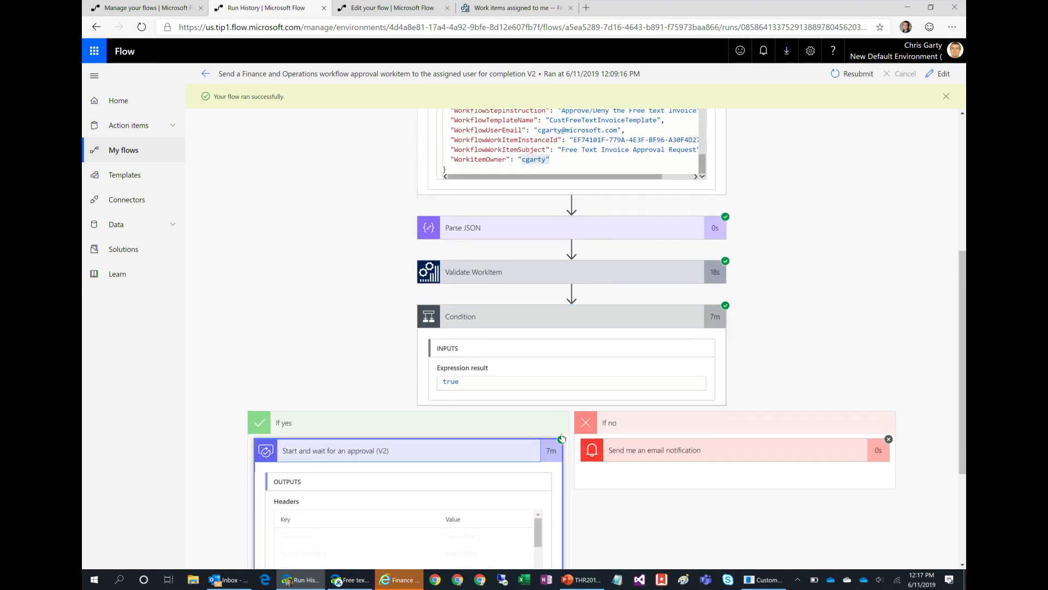
{"action": "left_click", "coordinate": [561, 443]}
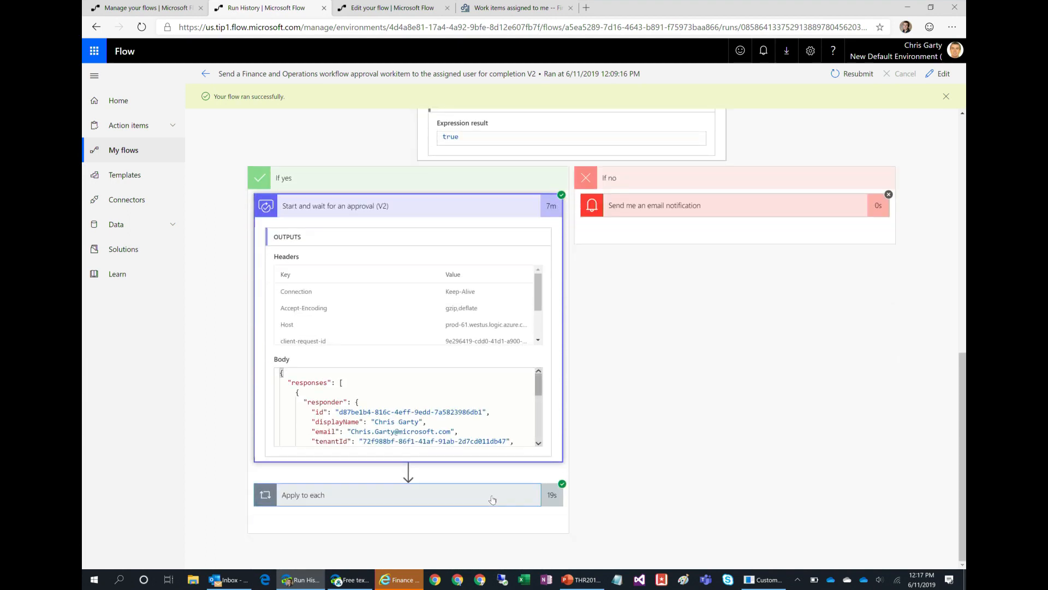
{"action": "left_click", "coordinate": [554, 495]}
{"action": "left_click", "coordinate": [509, 470]}
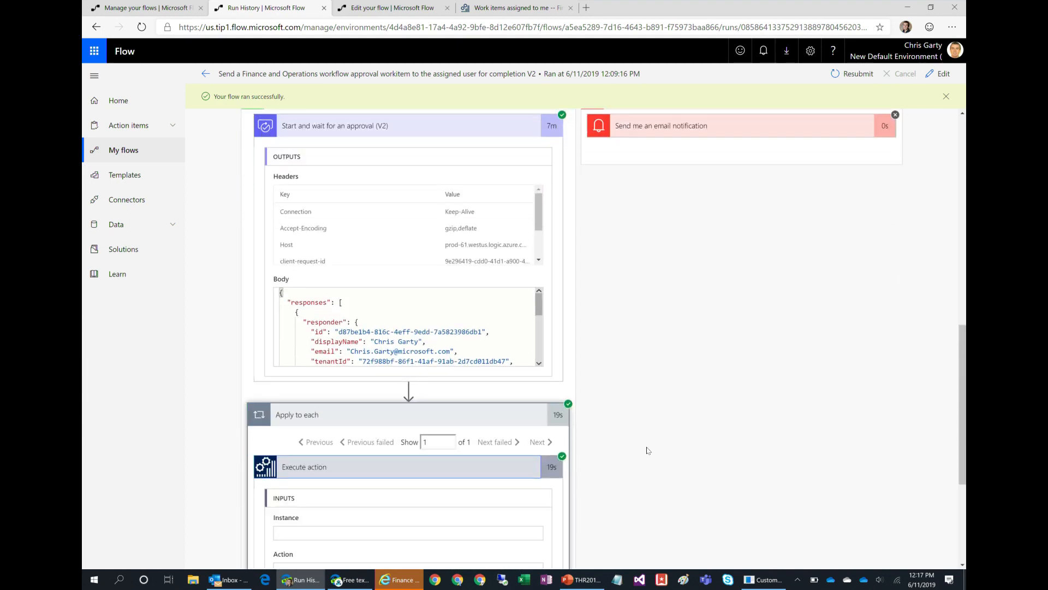
Step: Check the Outcome and Comment values in the input body of the Execute action step
{"action": "scroll", "coordinate": [551, 494], "scroll_direction": "down", "scroll_amount": 5}
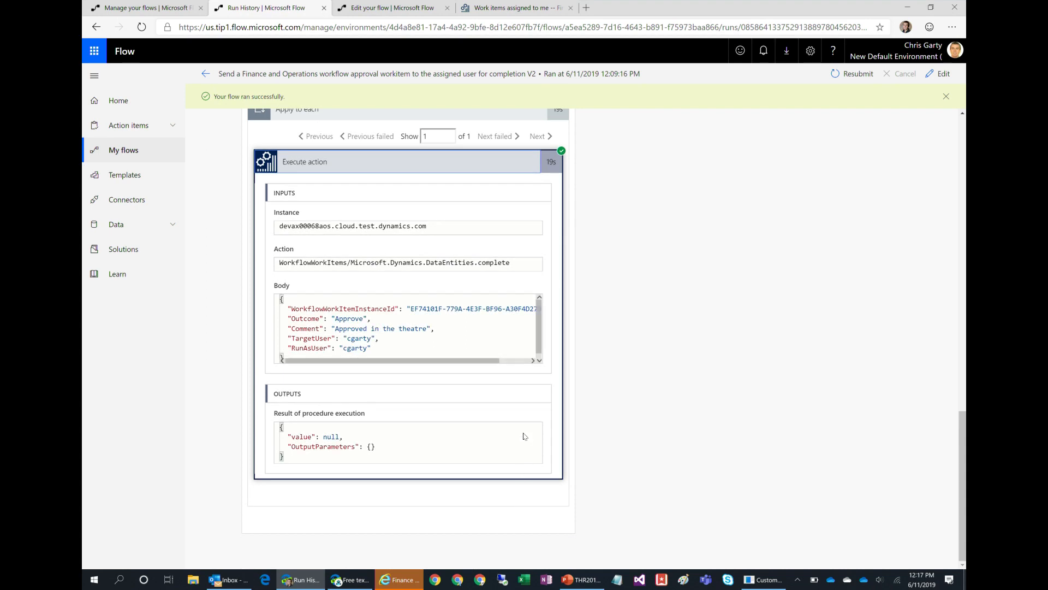
{"action": "left_click_drag", "start_coordinate": [373, 317], "coordinate": [327, 318]}
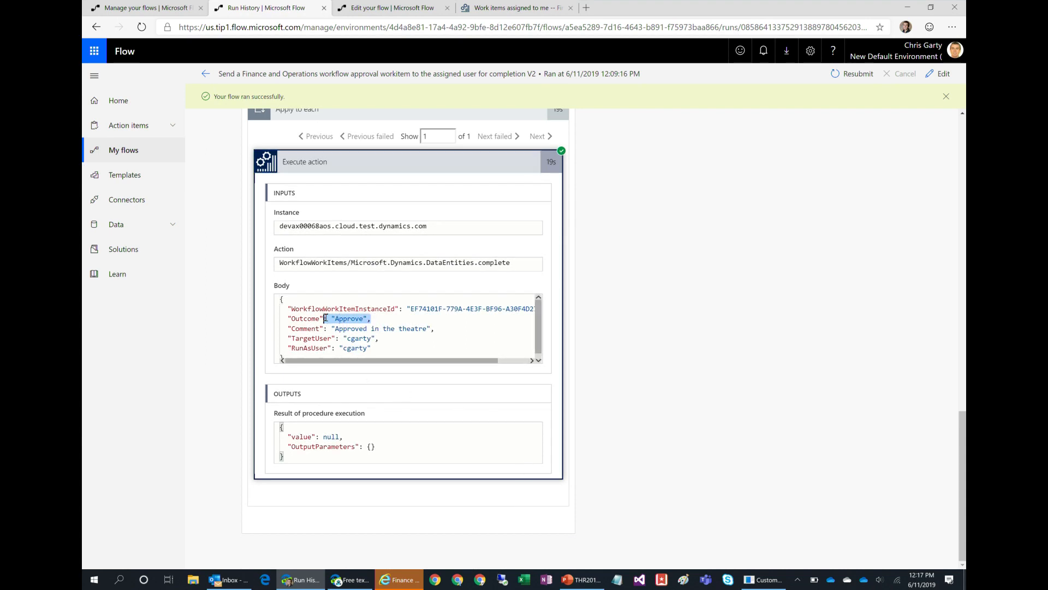
{"action": "left_click_drag", "start_coordinate": [434, 328], "coordinate": [328, 329]}
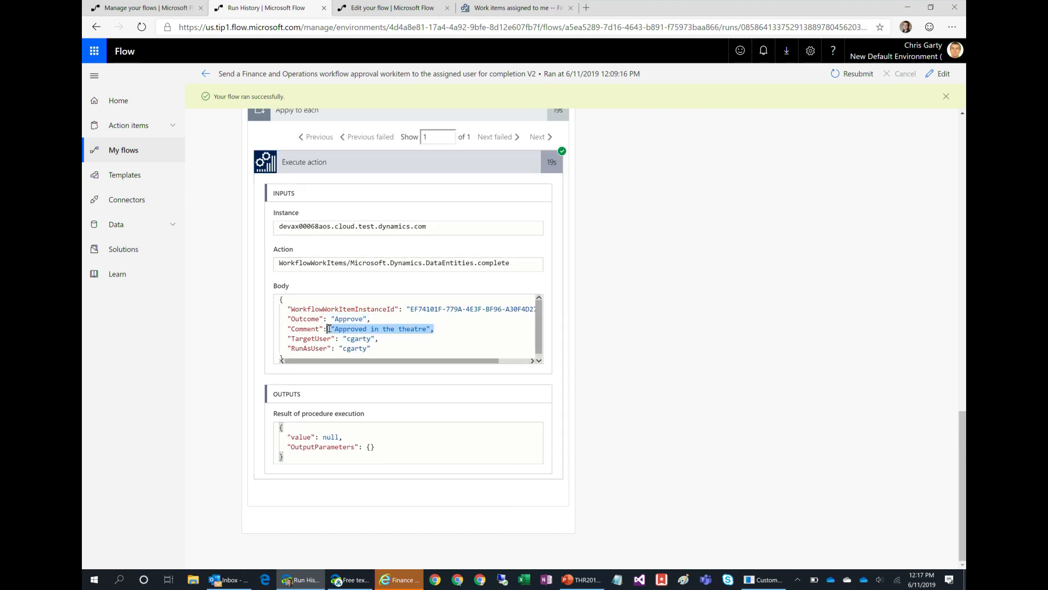
{"action": "left_click", "coordinate": [627, 346]}
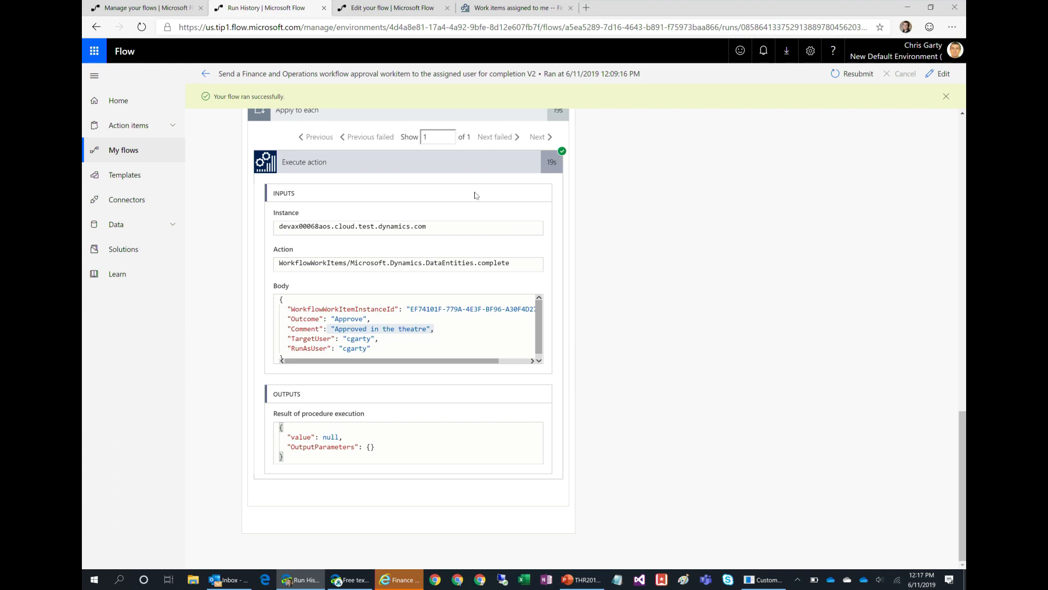
Step: Switch to the DE-001 free text invoice in Finance and Operations, refresh it and check its workflow status
{"action": "left_click", "coordinate": [358, 580]}
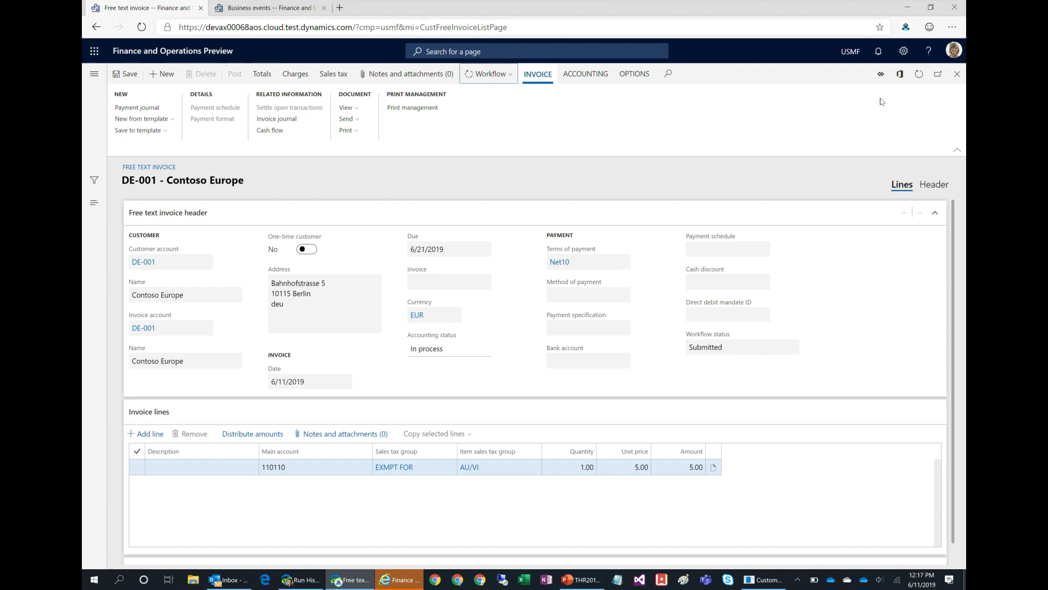
{"action": "left_click", "coordinate": [918, 73]}
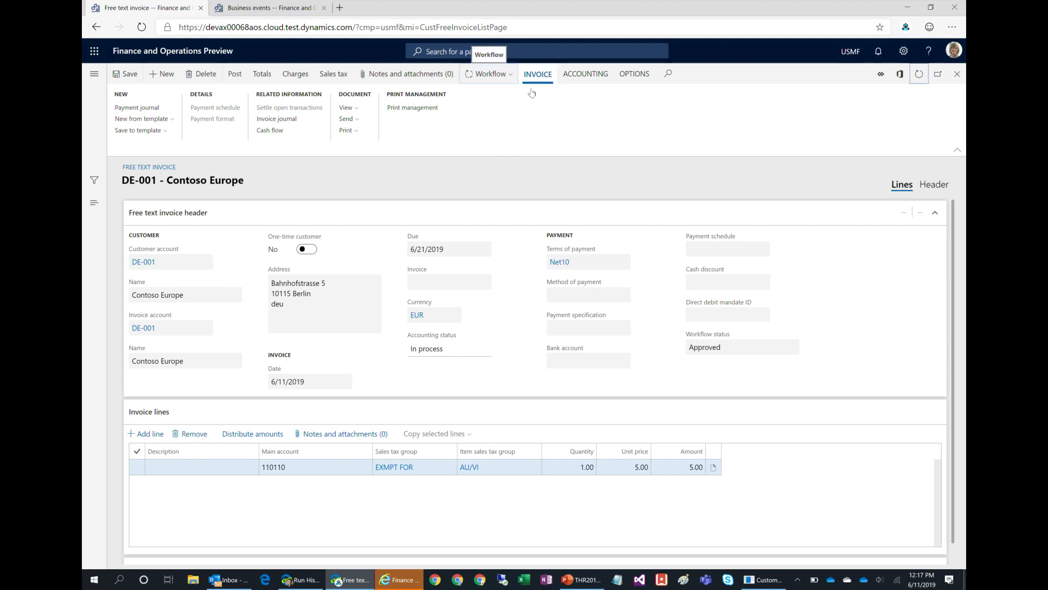
{"action": "left_click", "coordinate": [721, 347]}
{"action": "left_click_drag", "start_coordinate": [721, 347], "coordinate": [686, 347]}
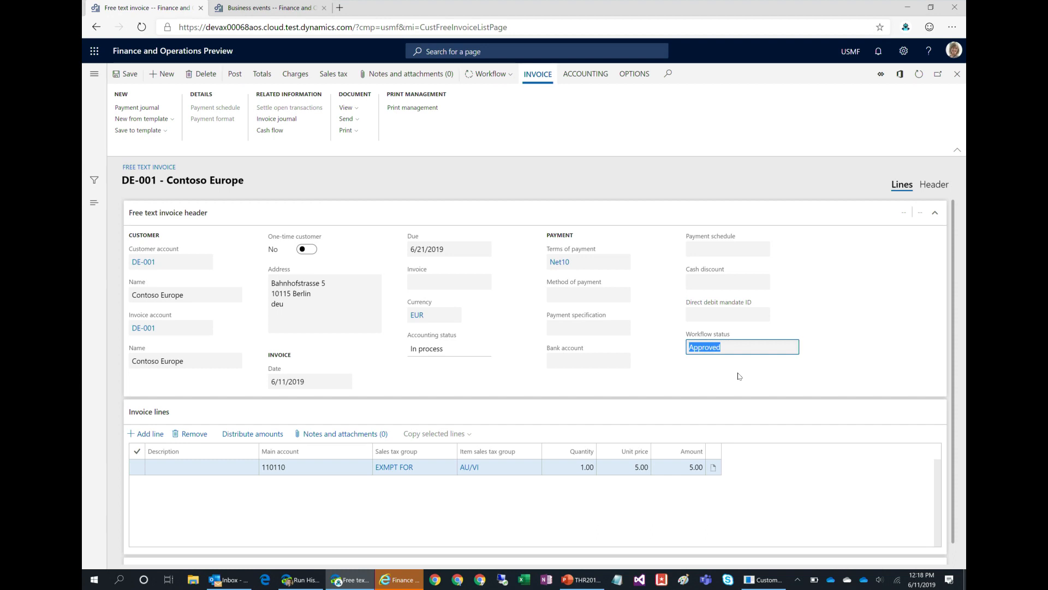
Step: Open the invoice's workflow history, examine the work item approval and workflow completion entries in the tracking details, and close the history
{"action": "left_click", "coordinate": [489, 74]}
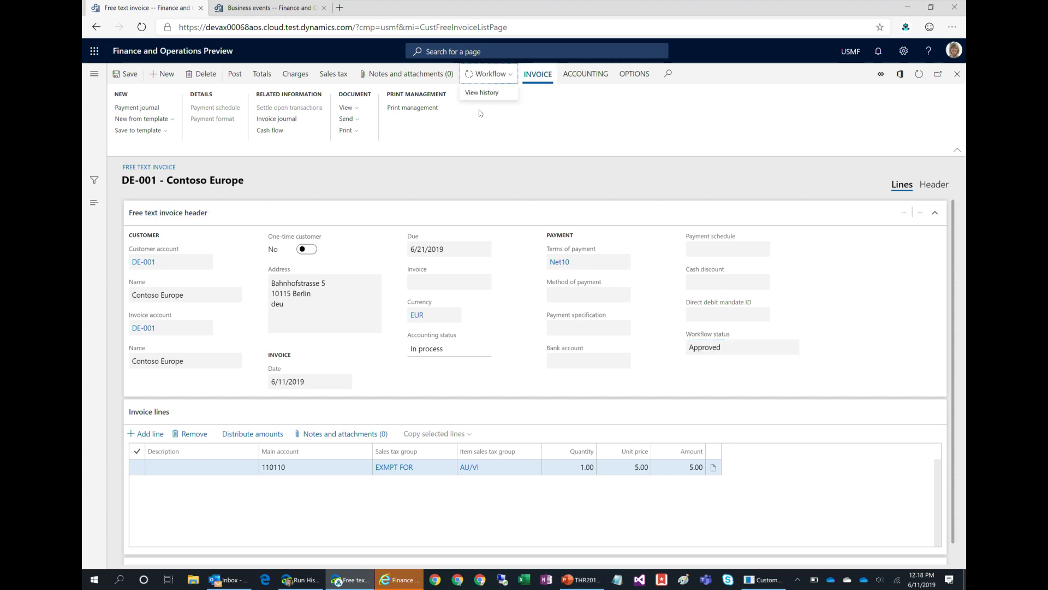
{"action": "left_click", "coordinate": [494, 95]}
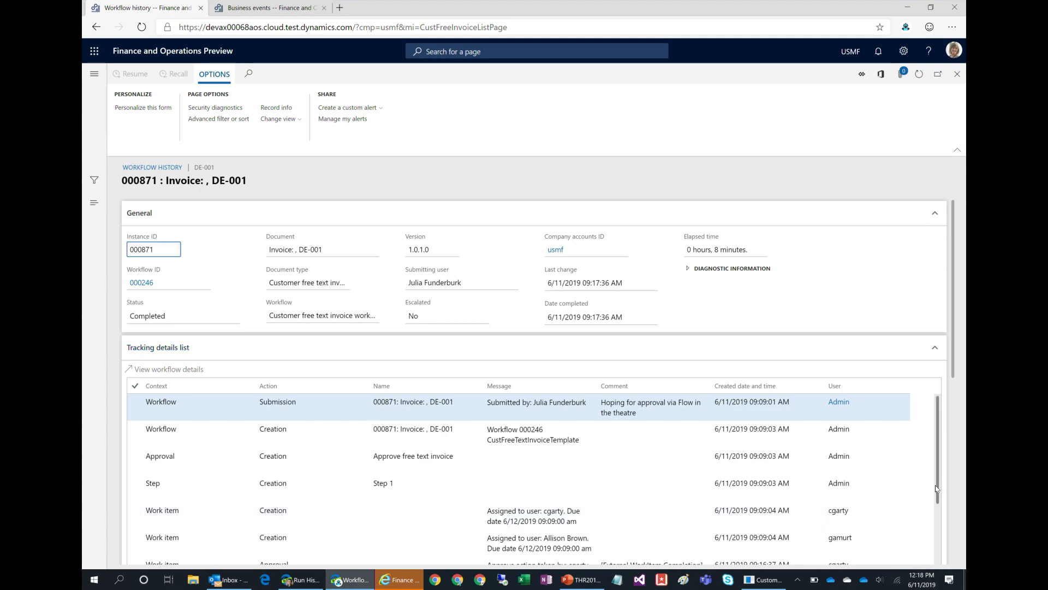
{"action": "scroll", "coordinate": [917, 505], "scroll_direction": "down", "scroll_amount": 3}
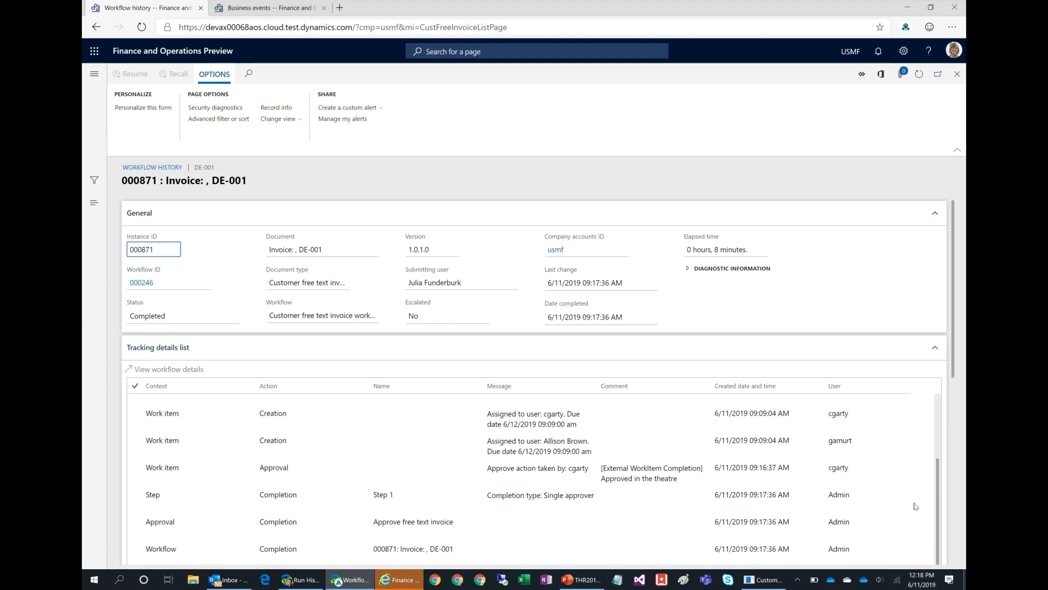
{"action": "mouse_move", "coordinate": [937, 487]}
{"action": "left_mouse_down"}
{"action": "mouse_move", "coordinate": [936, 437]}
{"action": "mouse_move", "coordinate": [934, 494]}
{"action": "left_mouse_up"}
{"action": "left_click", "coordinate": [559, 471]}
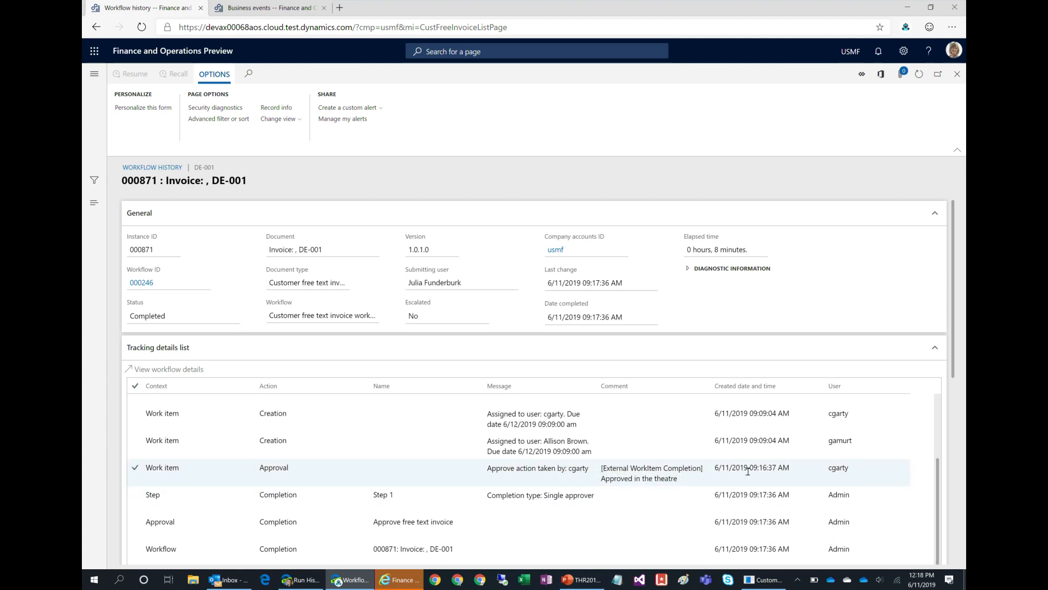
{"action": "left_click", "coordinate": [294, 551]}
{"action": "left_click", "coordinate": [958, 75]}
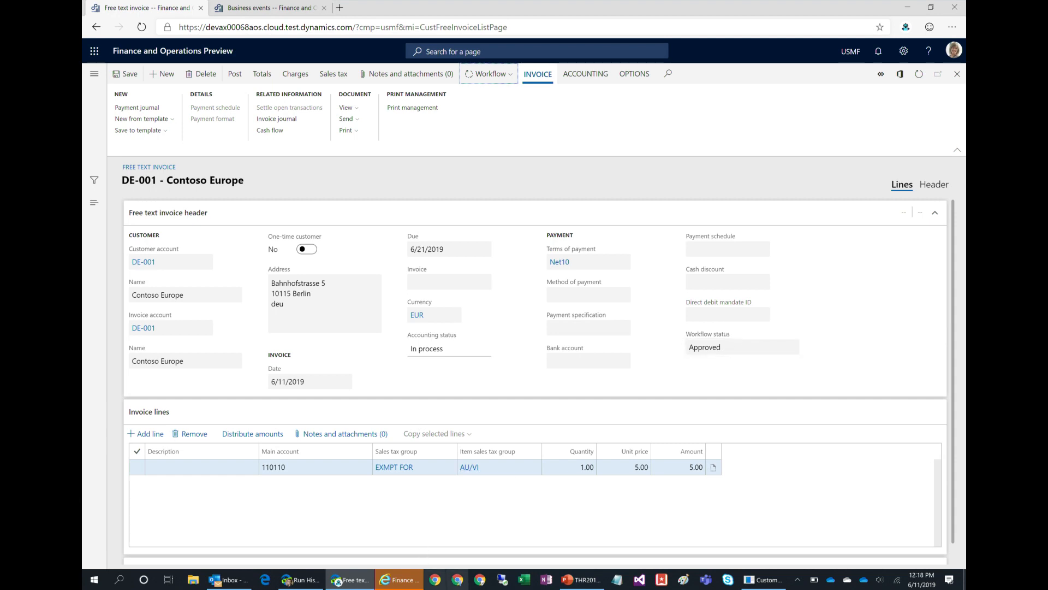
Step: Switch to the THR2013_WorkflowToFlow presentation in PowerPoint and show slide 15, "Workflow to Flow: Soon…"
{"action": "left_click", "coordinate": [577, 585]}
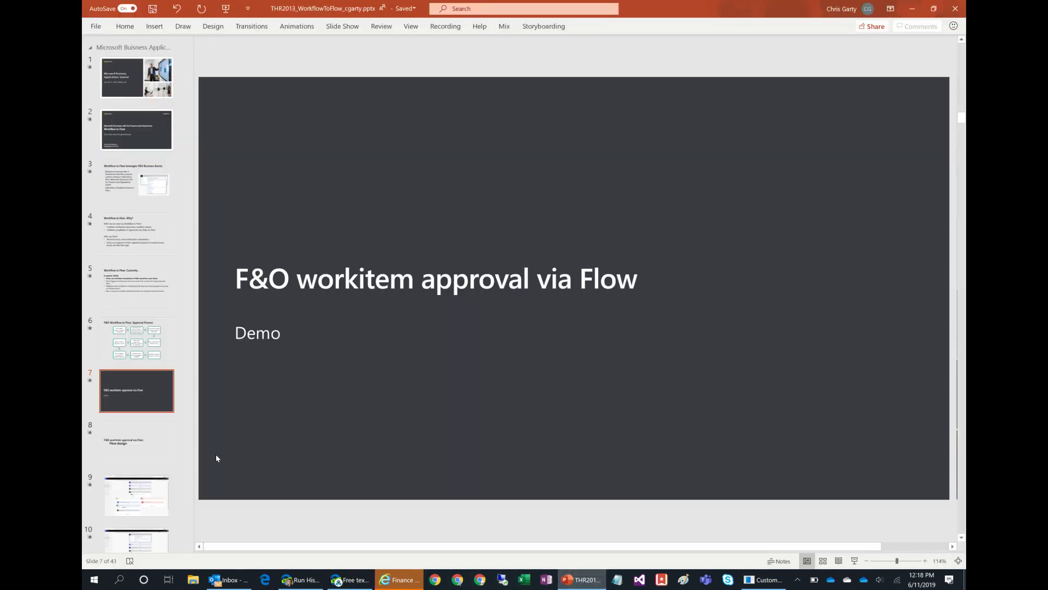
{"action": "scroll", "coordinate": [142, 426], "scroll_direction": "down", "scroll_amount": 8}
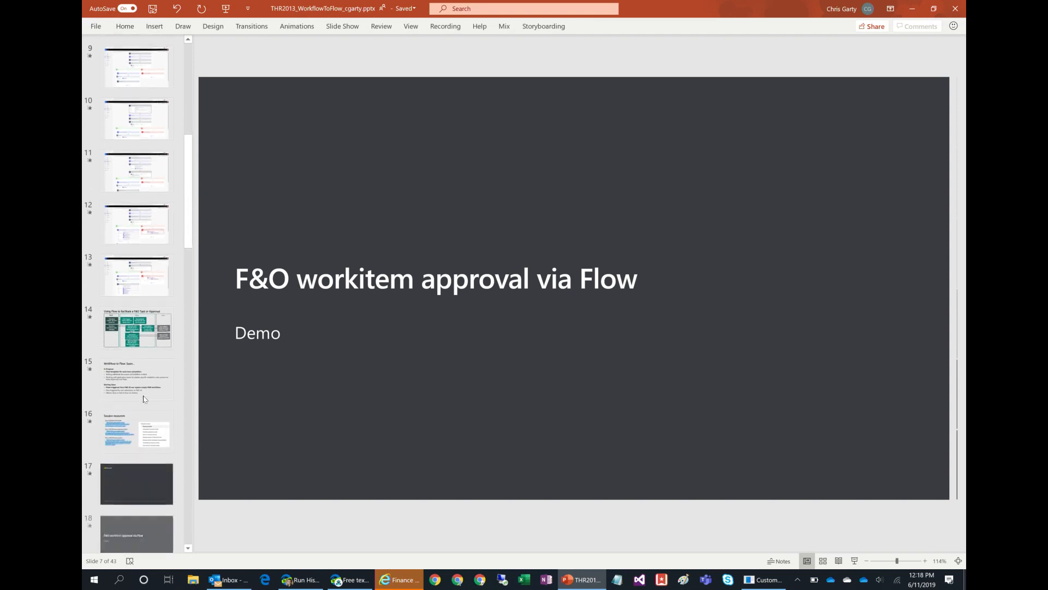
{"action": "left_click", "coordinate": [136, 328]}
{"action": "left_click", "coordinate": [137, 379]}
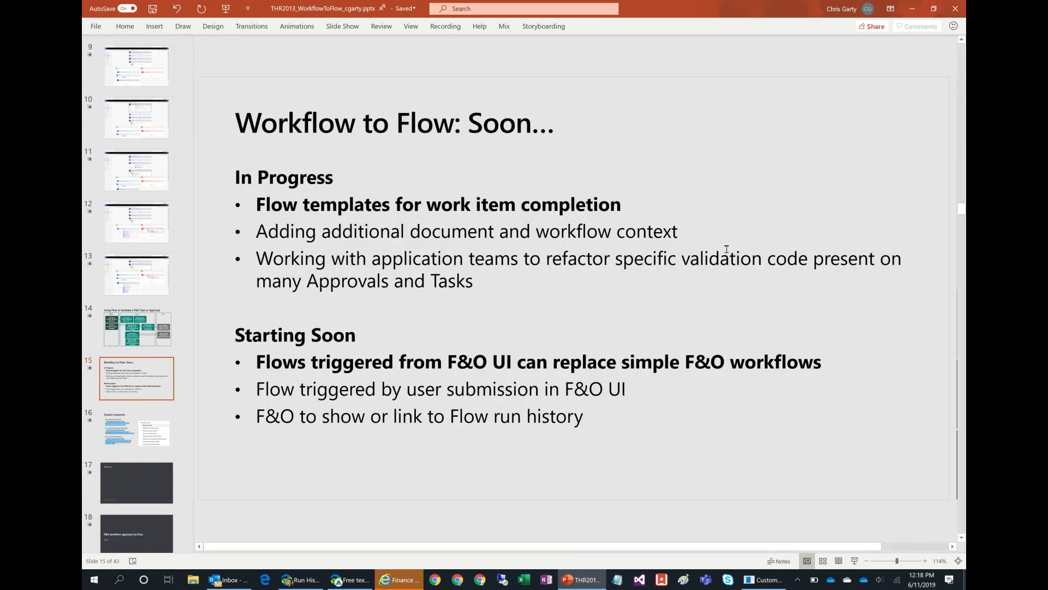
{"action": "left_click", "coordinate": [888, 167]}
{"action": "left_click", "coordinate": [921, 96]}
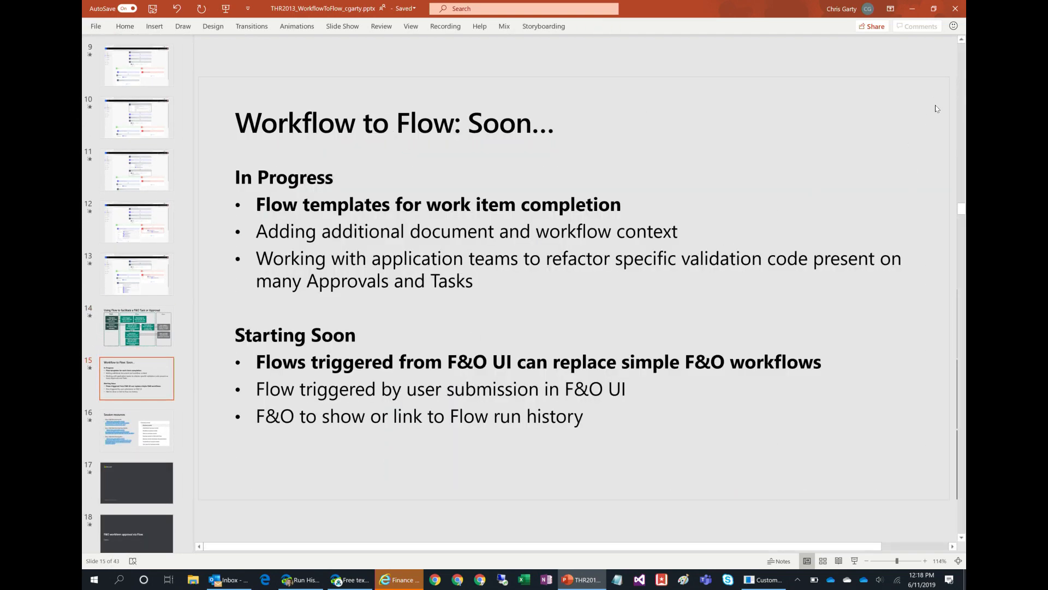